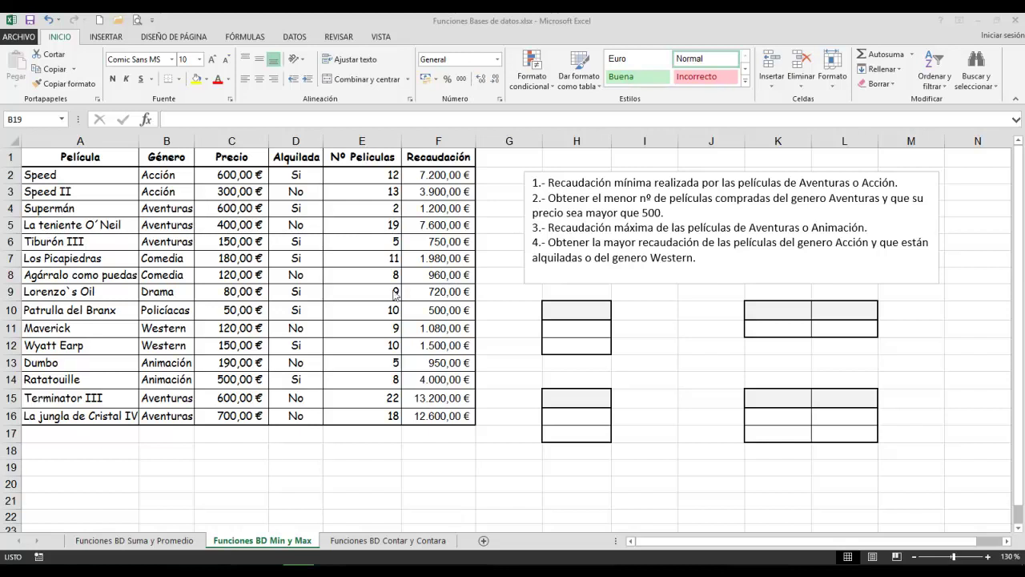
- Copy the Género header from cell B1 into cell H10 of the first criteria table
left_click(164, 152)
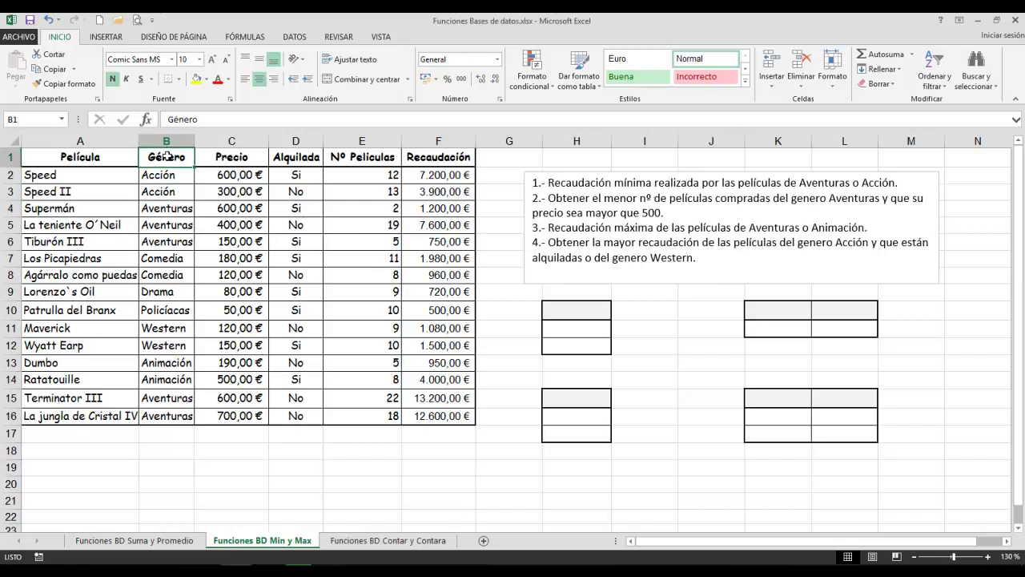
right_click(167, 155)
left_click(210, 182)
left_click(577, 293)
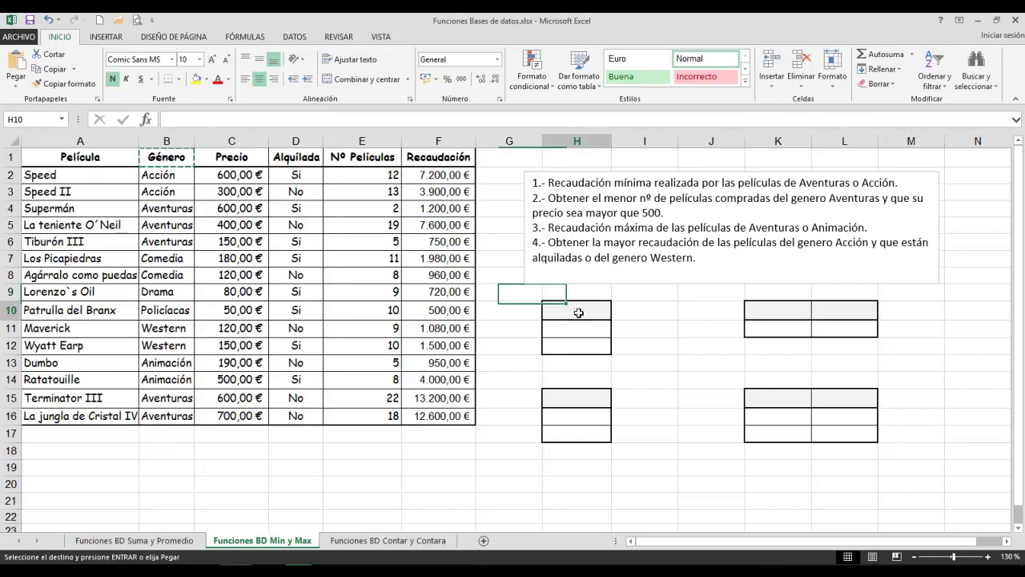
right_click(580, 314)
left_click(664, 114)
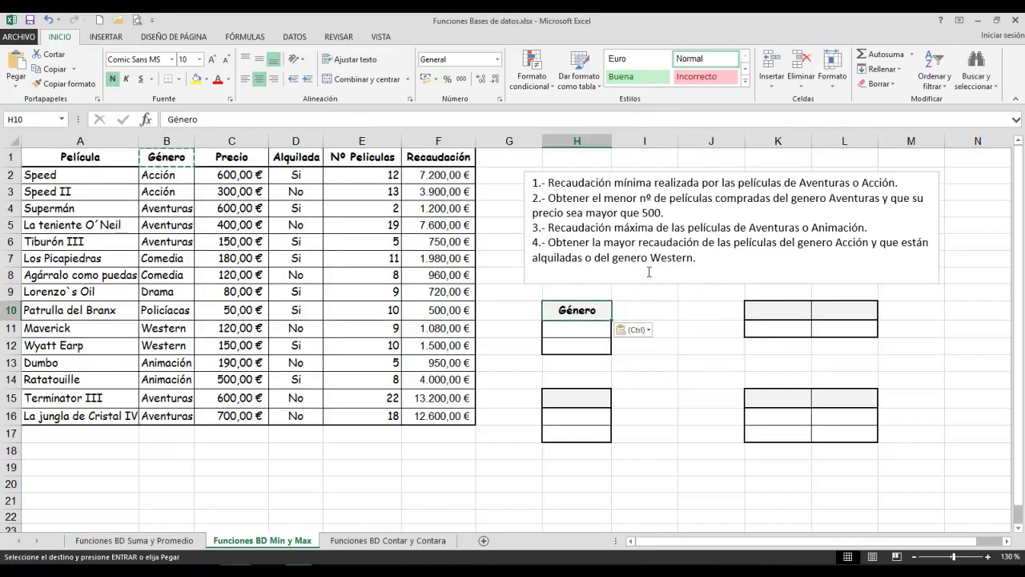
- Enter the genre criteria Aventuras in cell H11 and Acción in cell H12
left_click(580, 330)
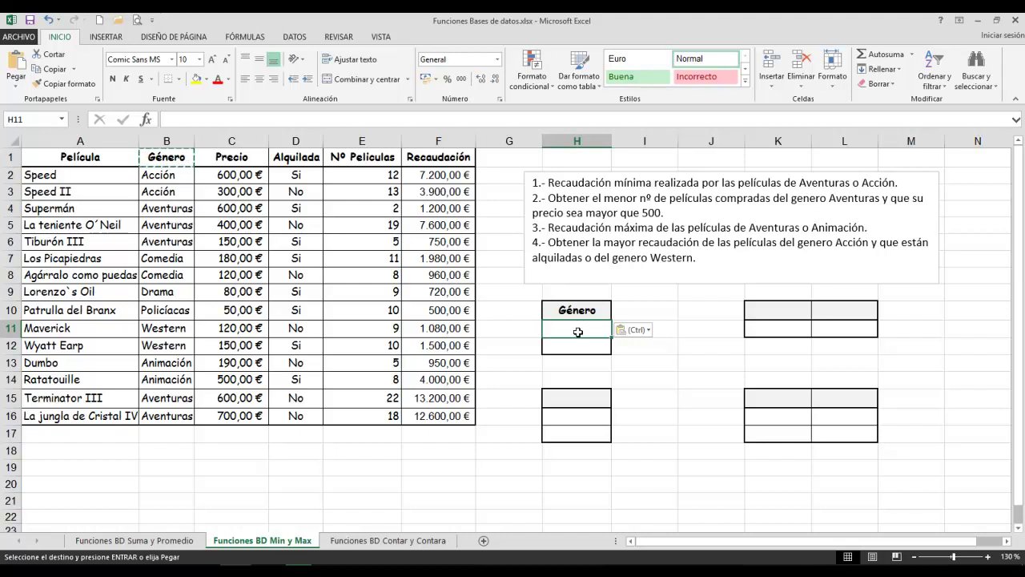
type("Aventura")
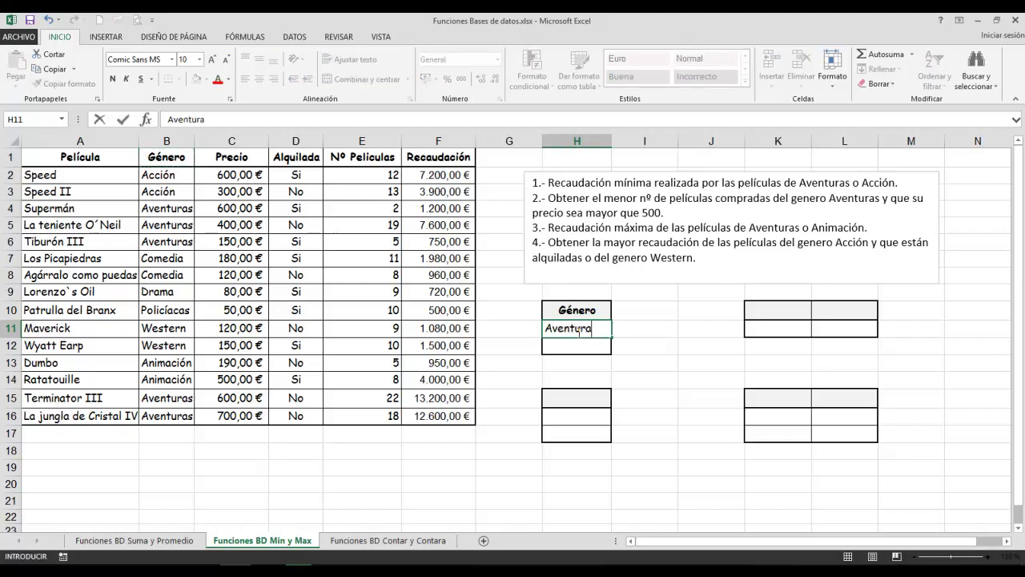
type("s")
key("Return")
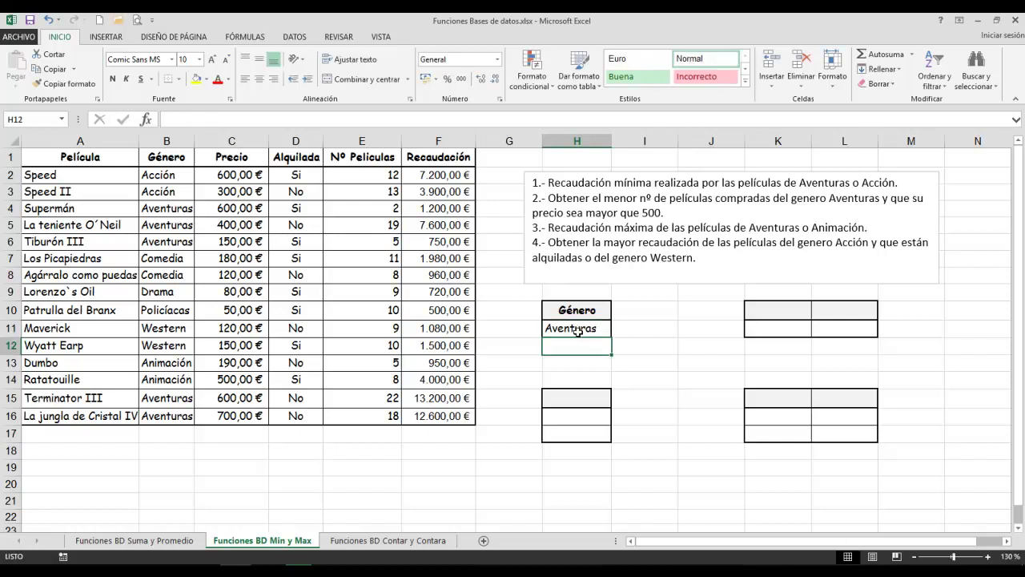
type("Acci")
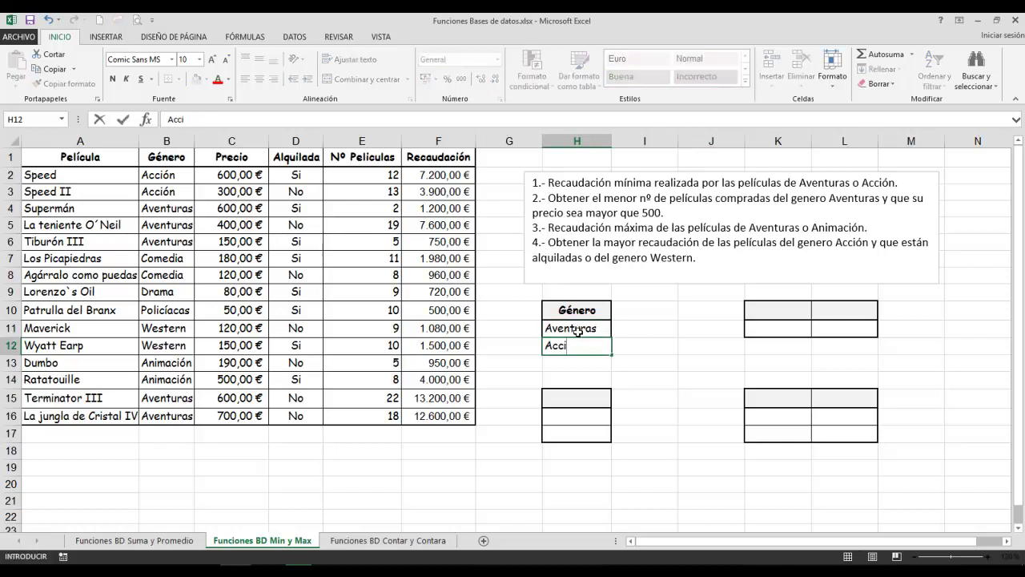
type("ón")
key("Return")
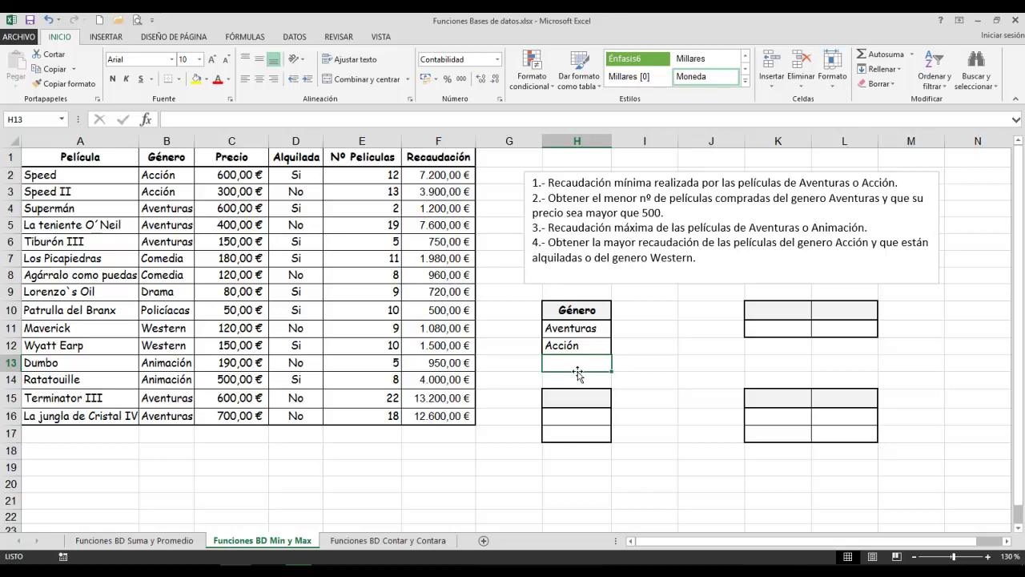
left_click(146, 119)
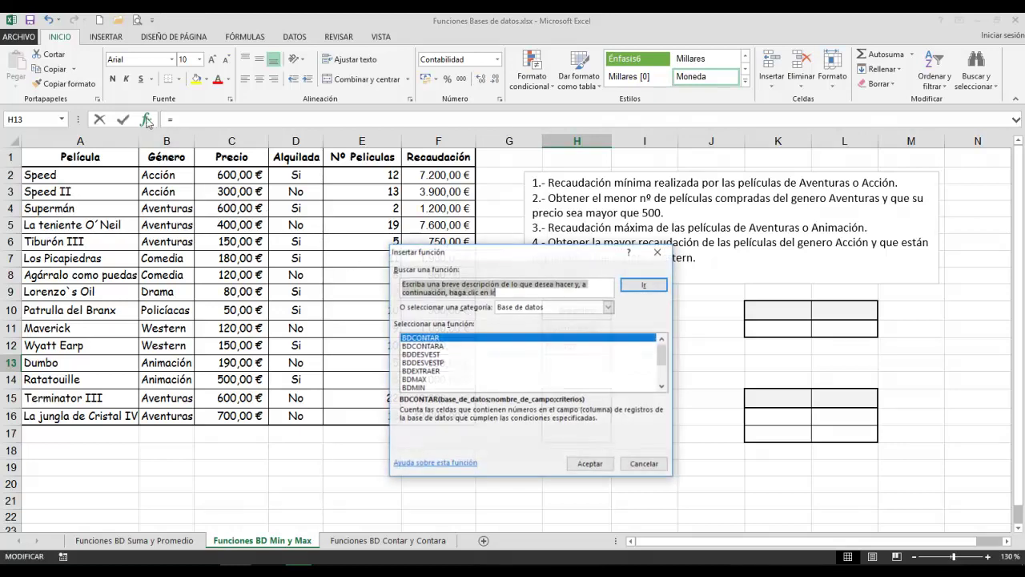
left_click(608, 307)
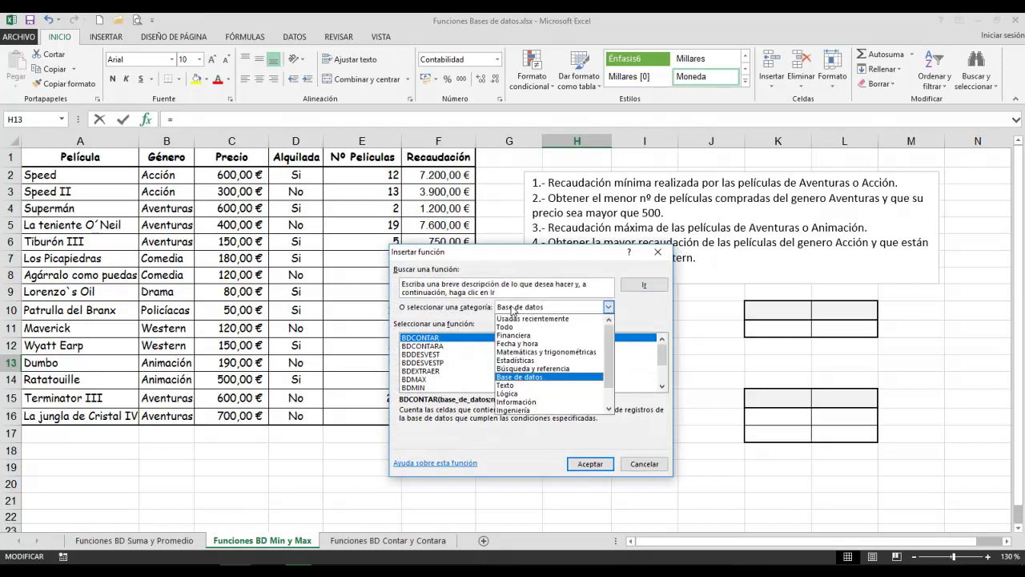
left_click(521, 378)
left_click(446, 387)
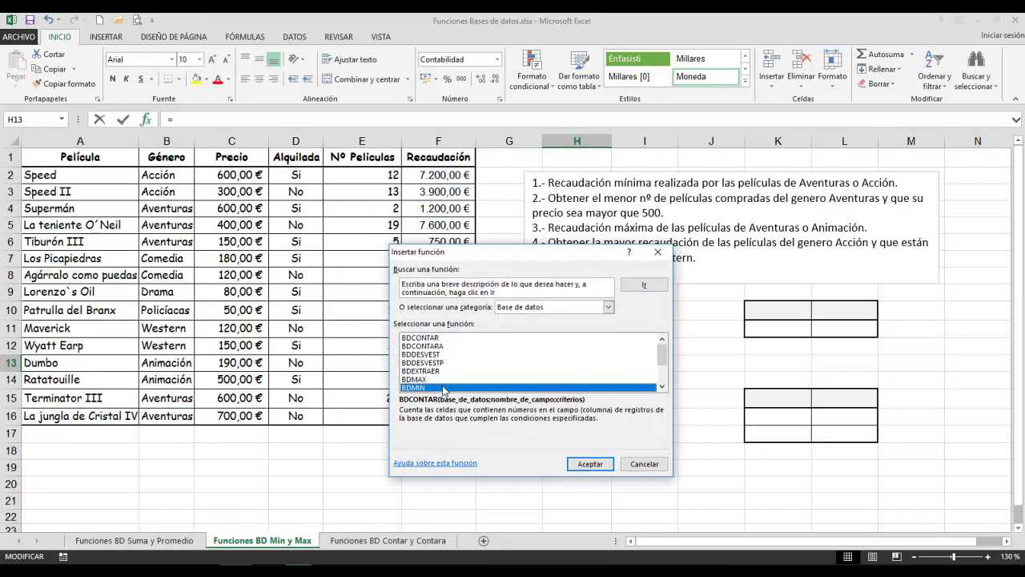
left_click(646, 464)
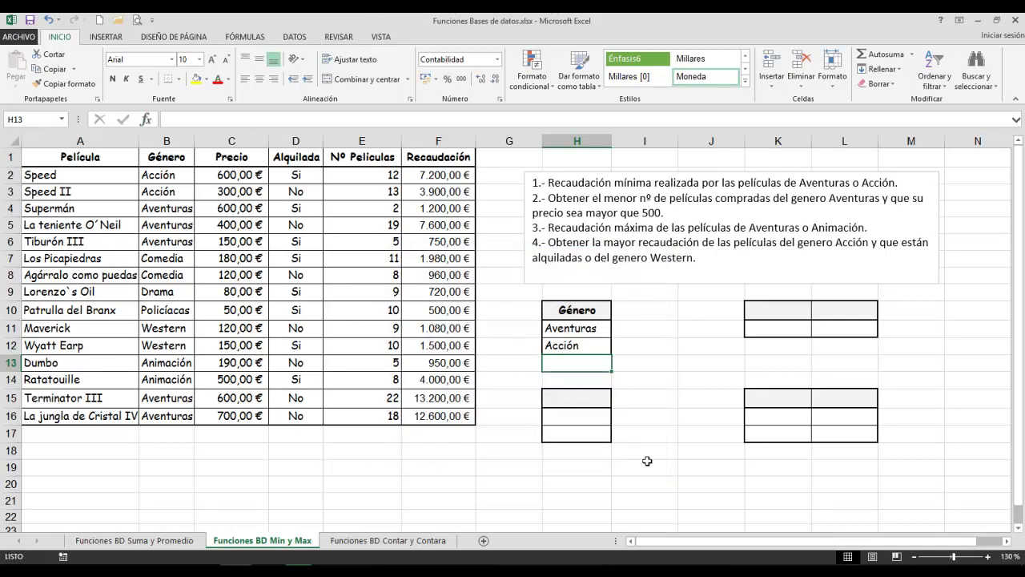
- Insert the BDMIN function from the Base de datos category in cell H13
left_click(247, 38)
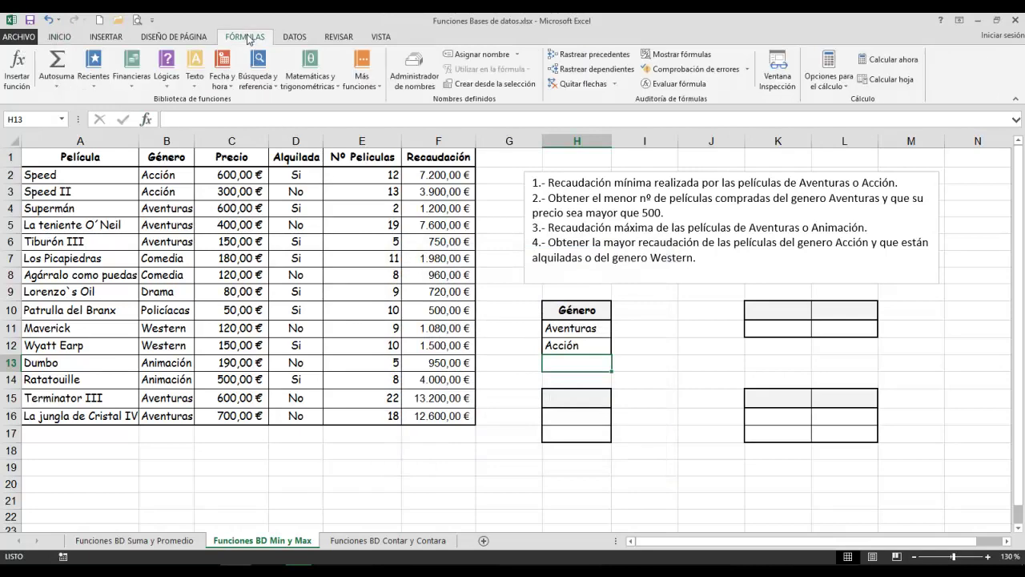
left_click(17, 68)
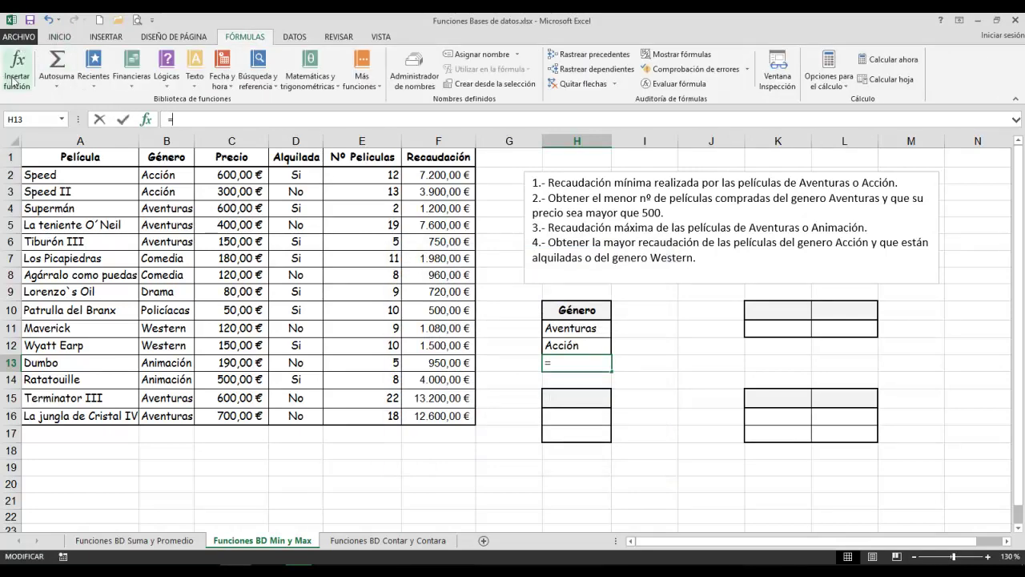
left_click(510, 308)
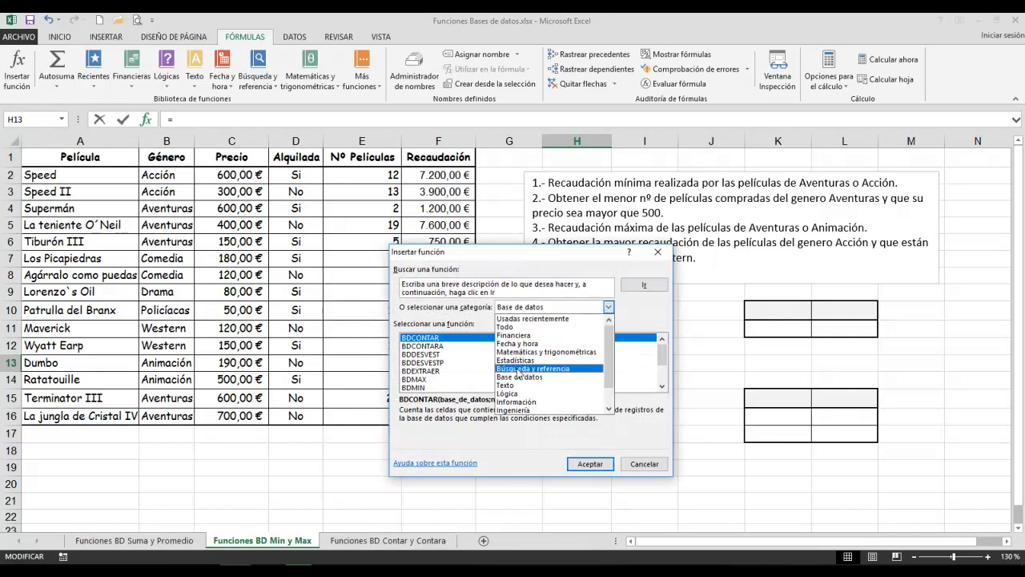
left_click(519, 379)
left_click(438, 388)
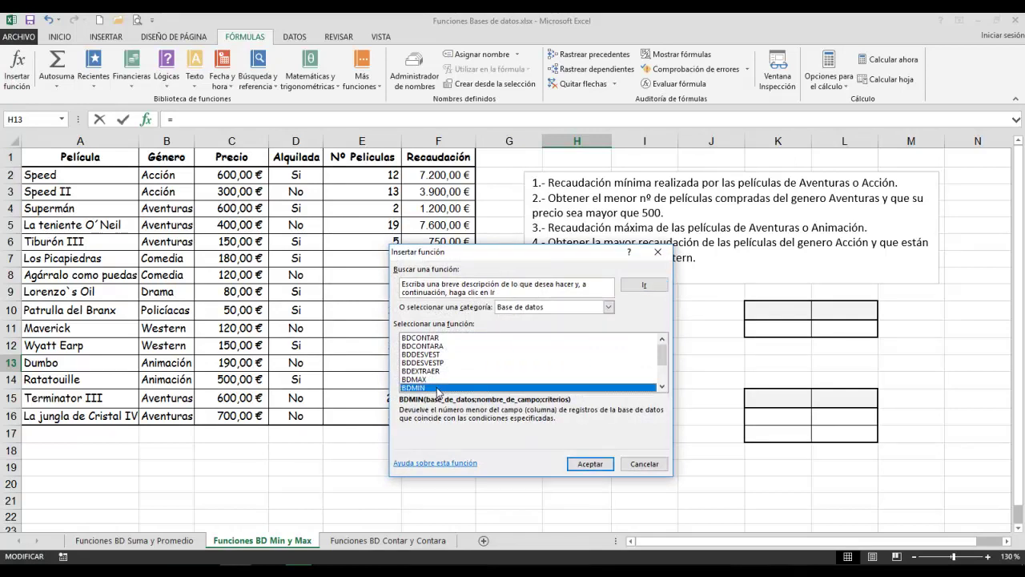
left_click(577, 463)
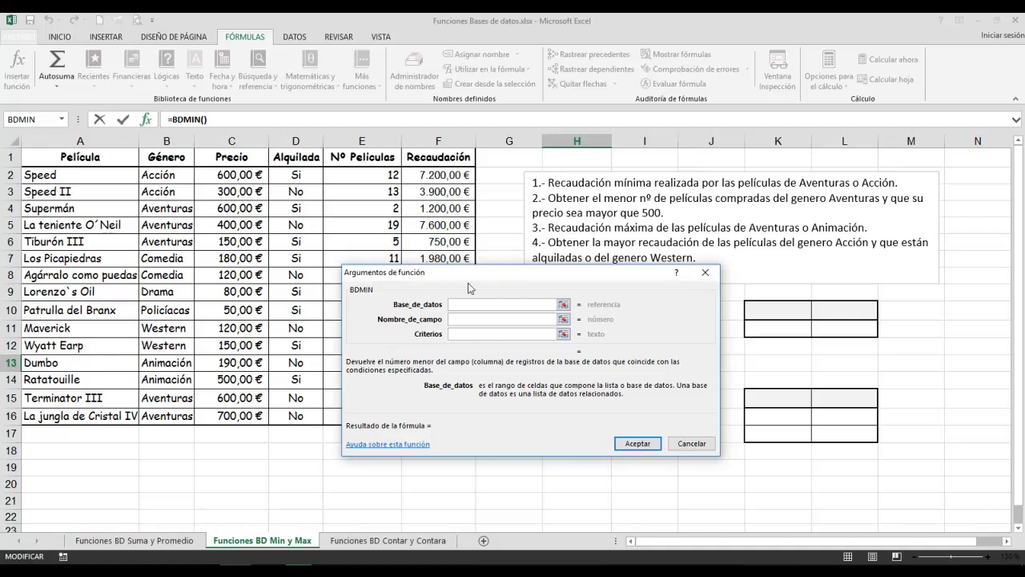
- Complete BDMIN with database A1:F16, field name "Recaudación" and criteria range H10:H12, and compare its result with the Recaudación column
left_click_drag(83, 162, 440, 414)
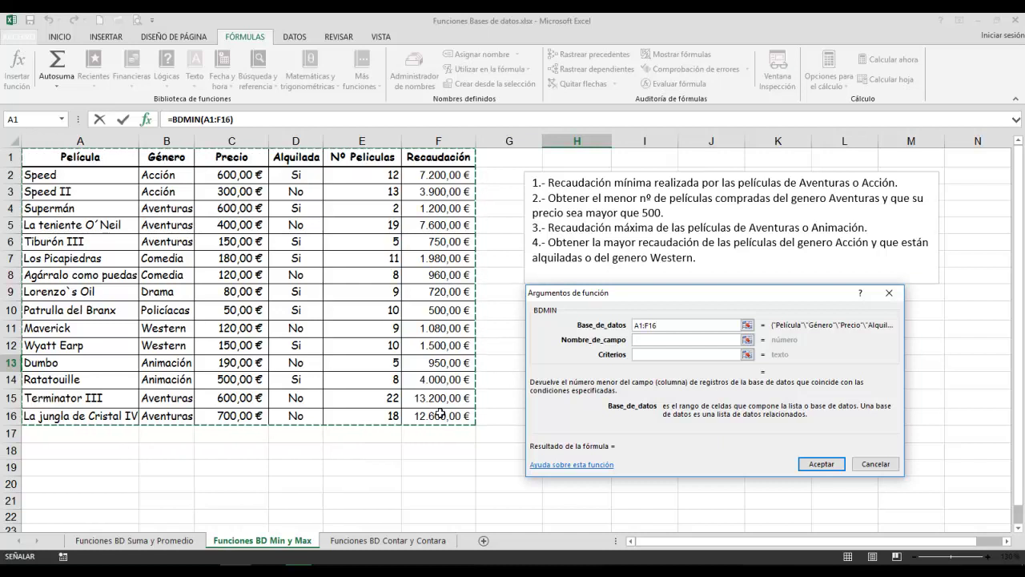
left_click(638, 340)
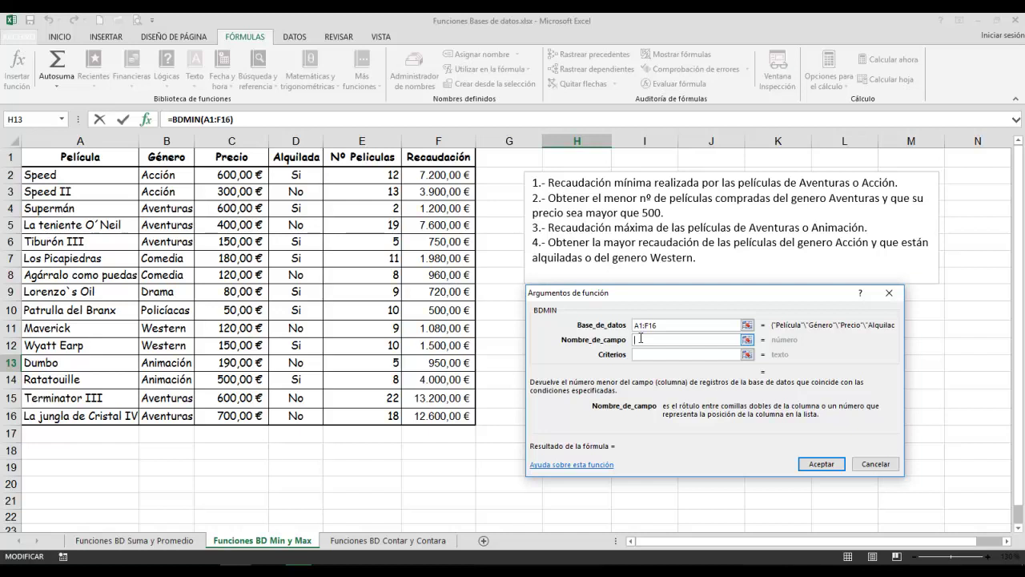
type("\"Recaudaci")
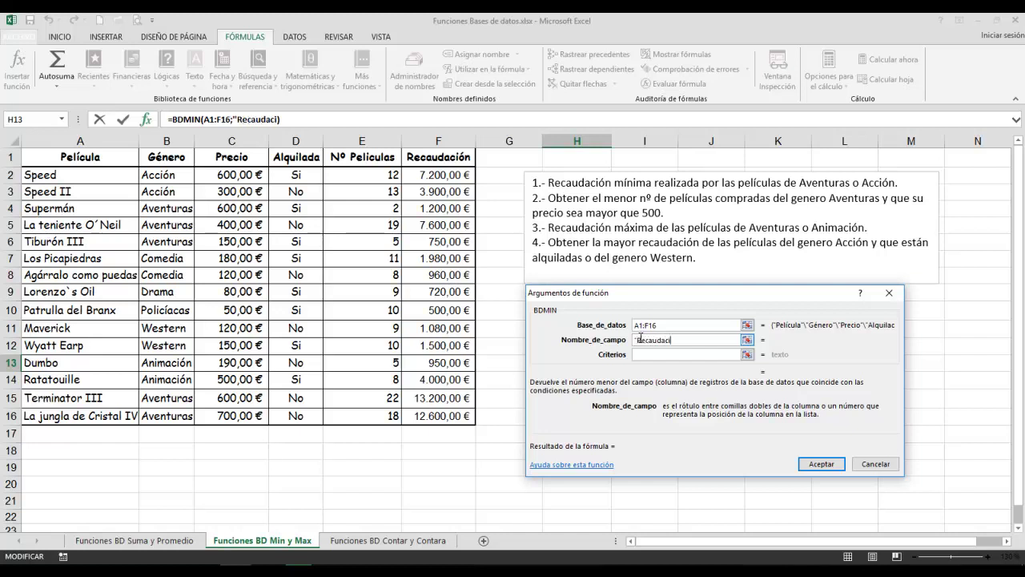
type("ón\"")
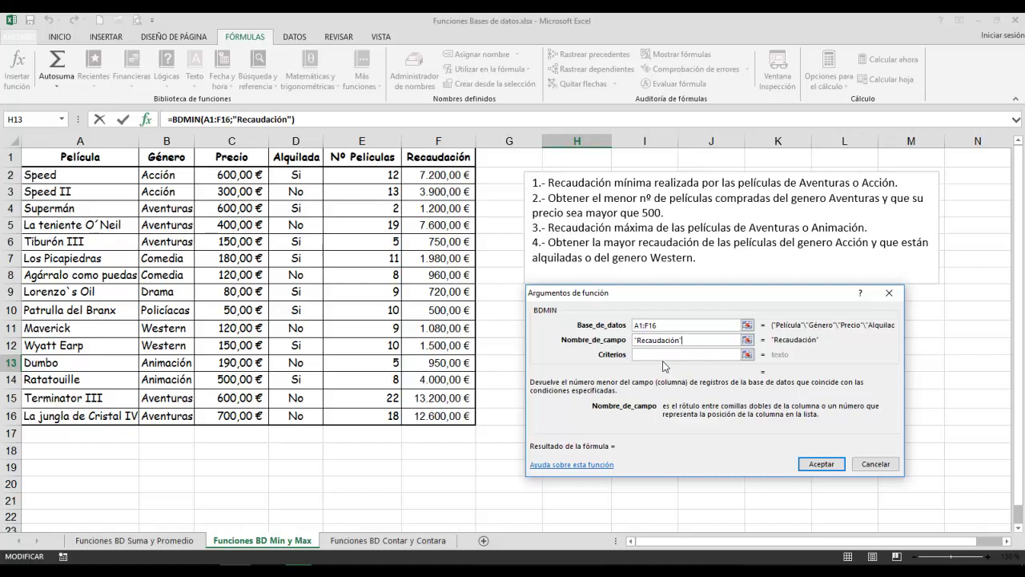
left_click(662, 354)
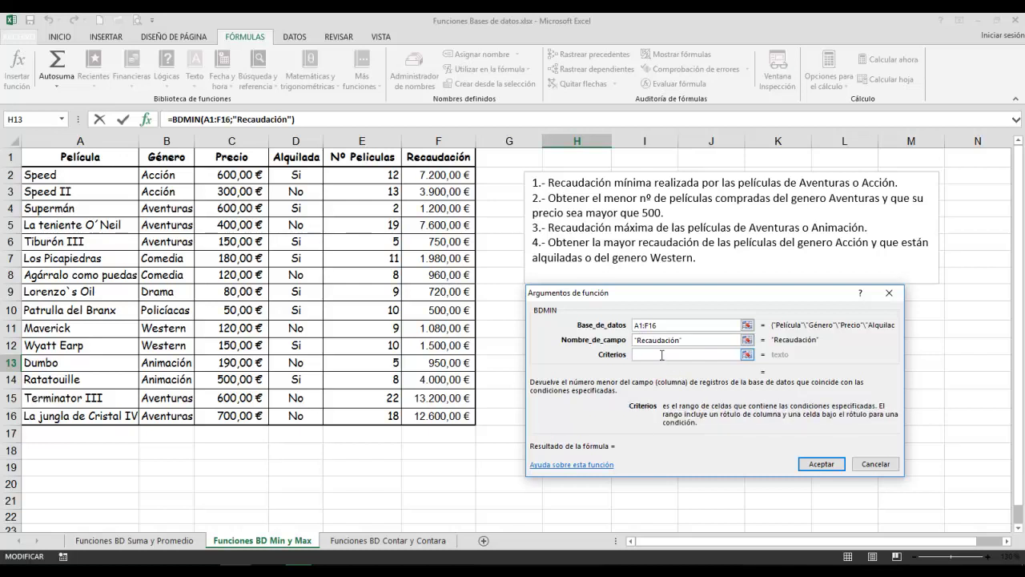
left_click_drag(577, 294, 112, 267)
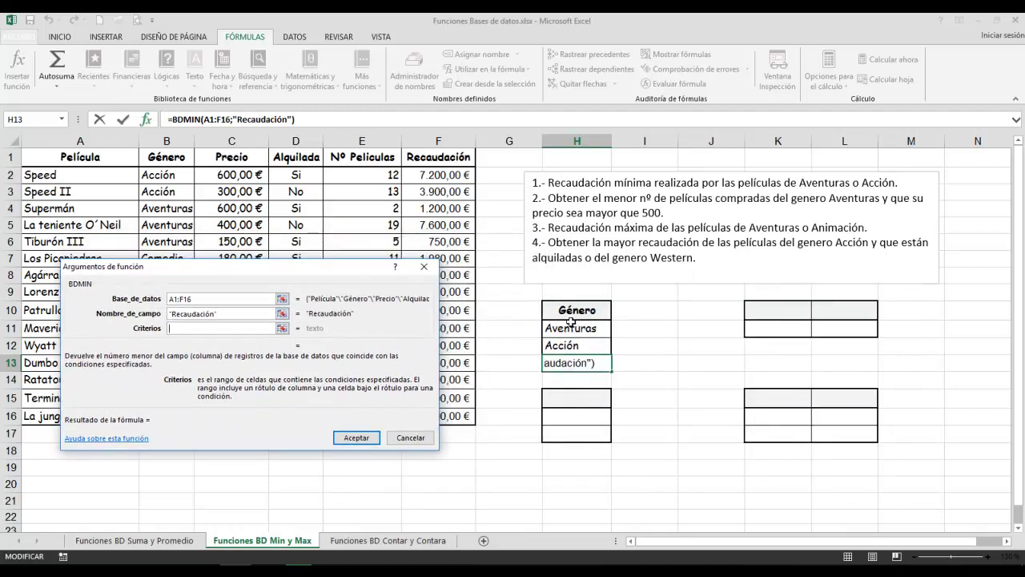
left_click_drag(570, 311, 550, 347)
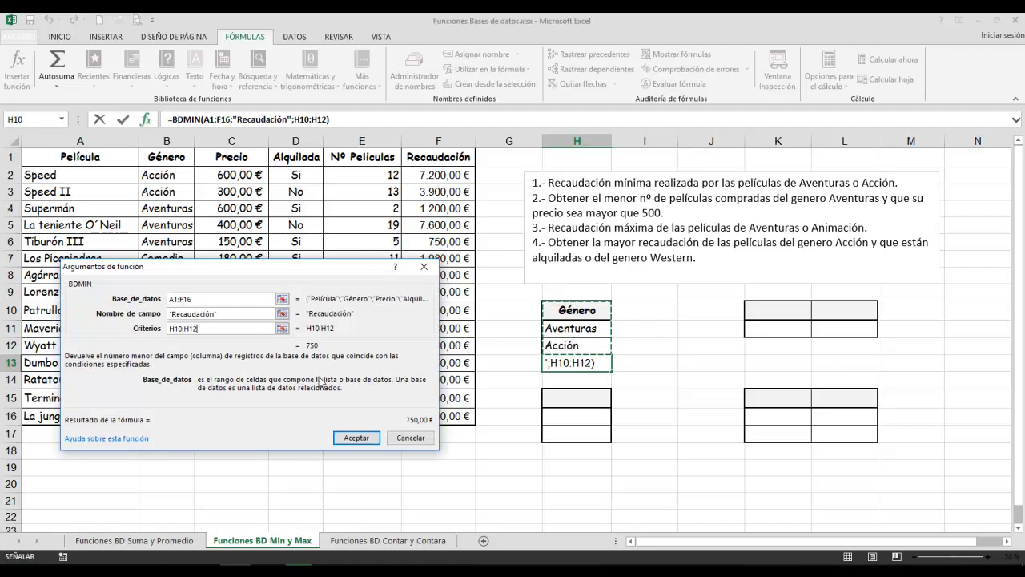
left_click(349, 437)
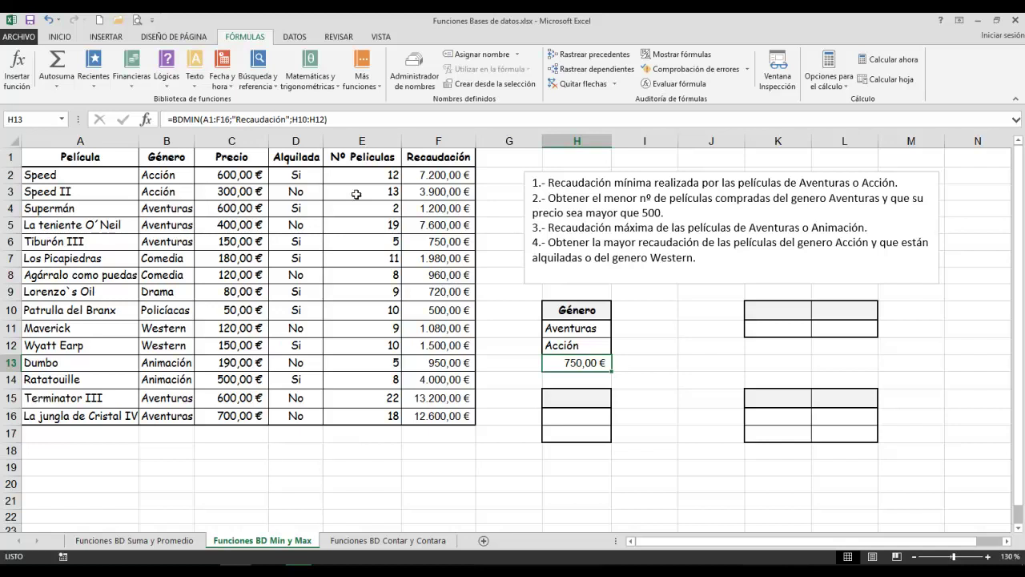
left_click(435, 244)
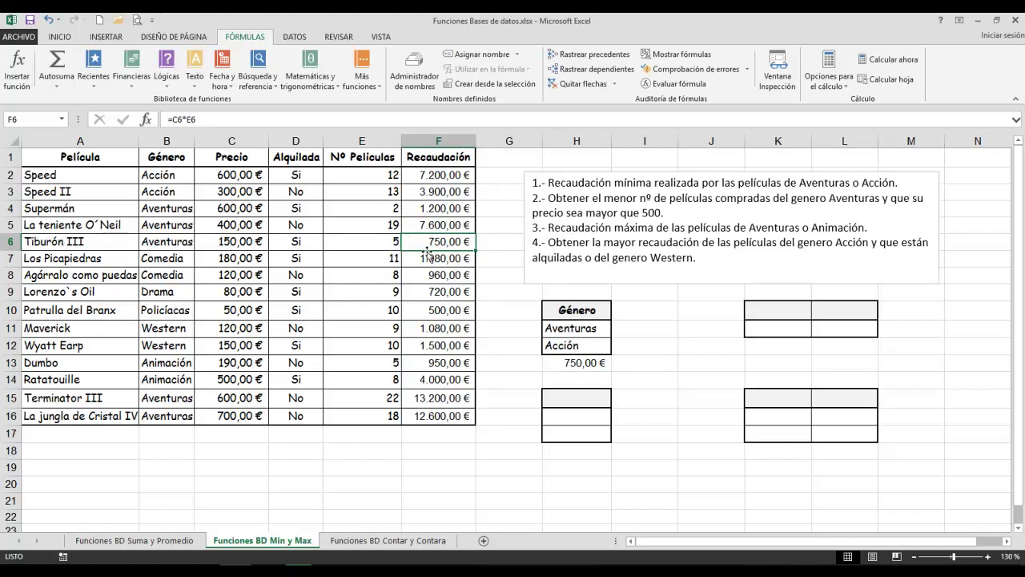
left_click(671, 328)
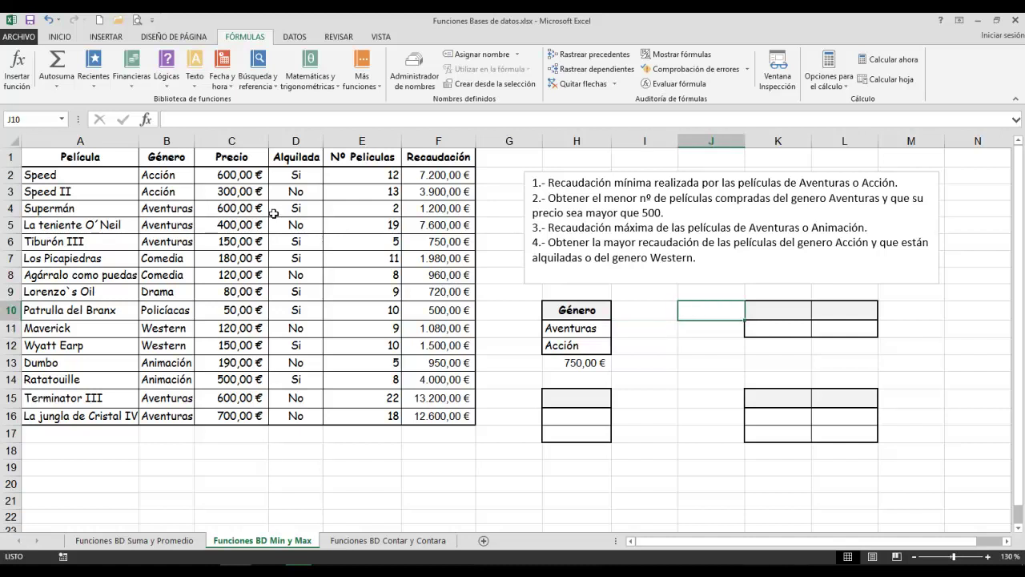
- Copy the Género and Precio headers from B1:C1 into cells K10:L10 of the second criteria table
left_click_drag(159, 156, 231, 157)
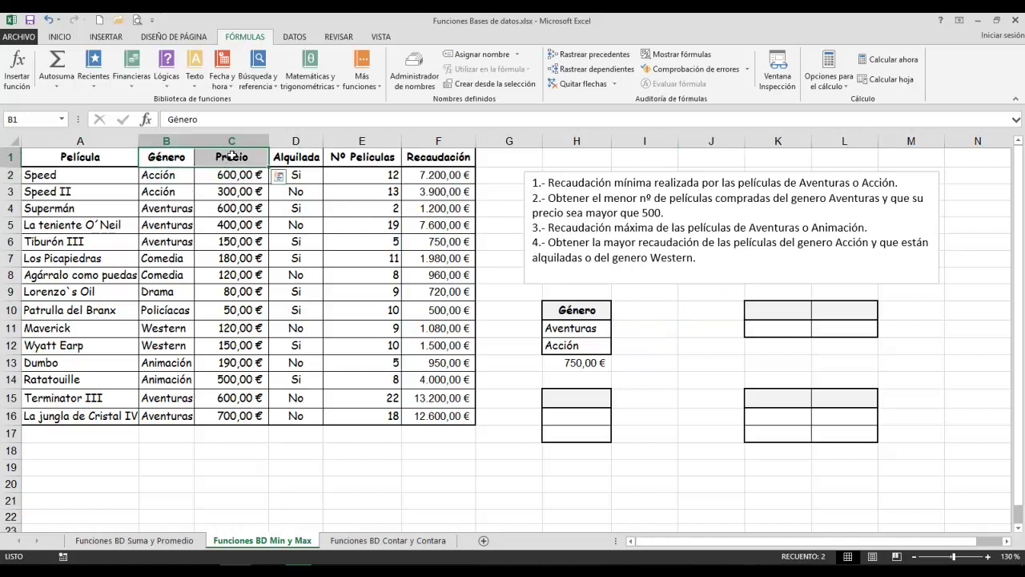
right_click(233, 154)
left_click(265, 179)
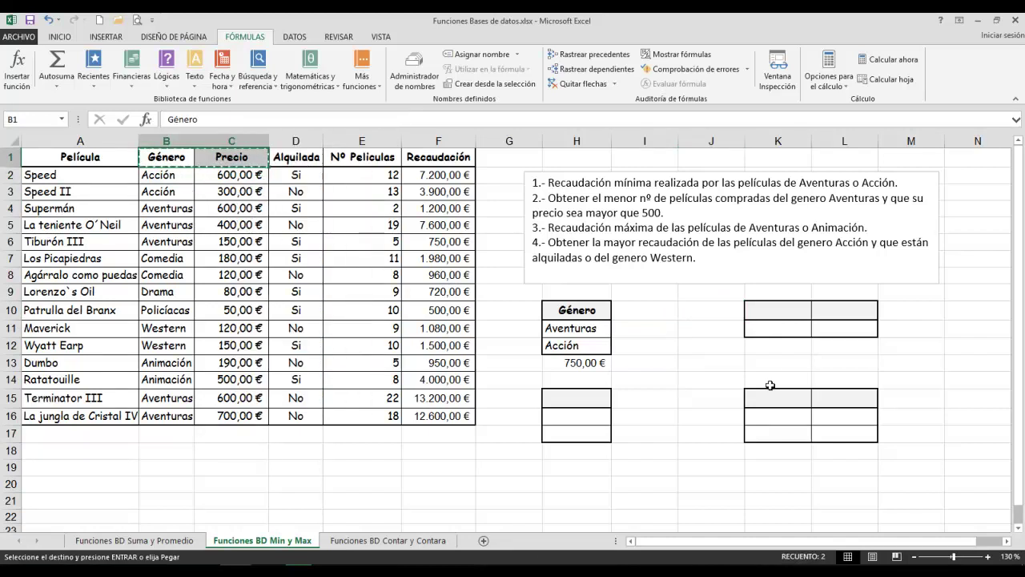
right_click(774, 306)
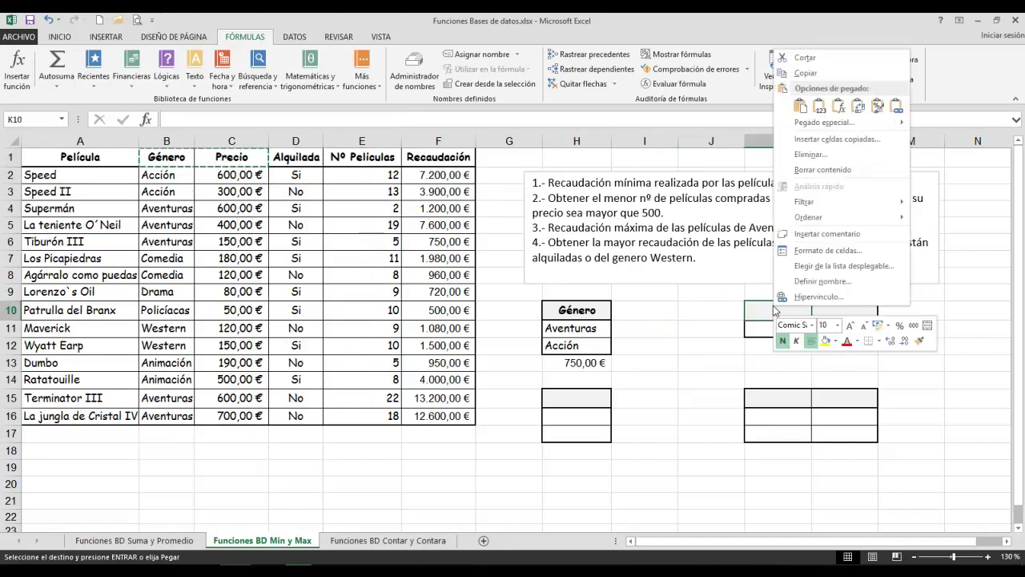
left_click(800, 105)
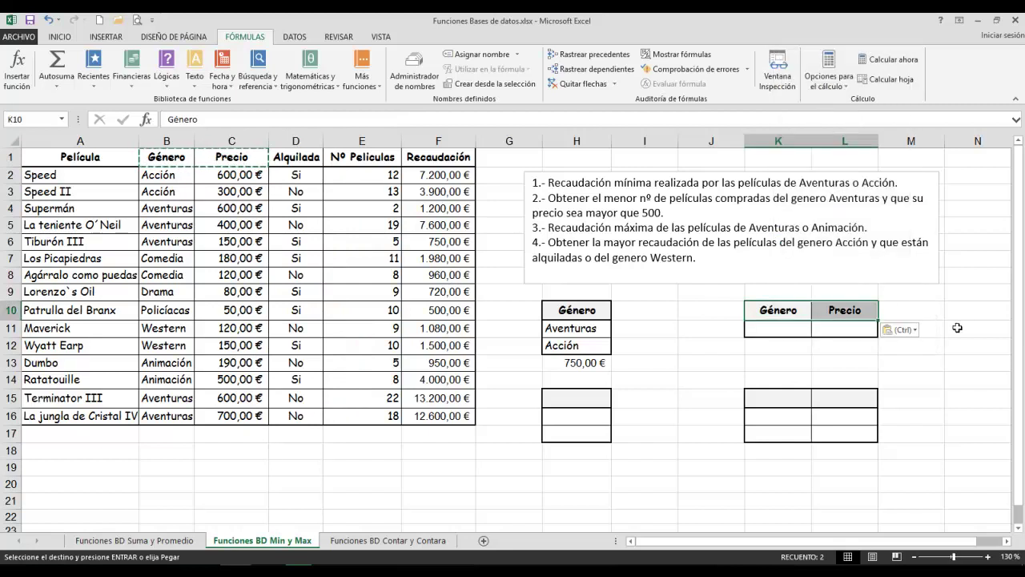
- Enter the criteria Aventuras in cell K11 and >500 in cell L11 of the second criteria table
left_click(786, 327)
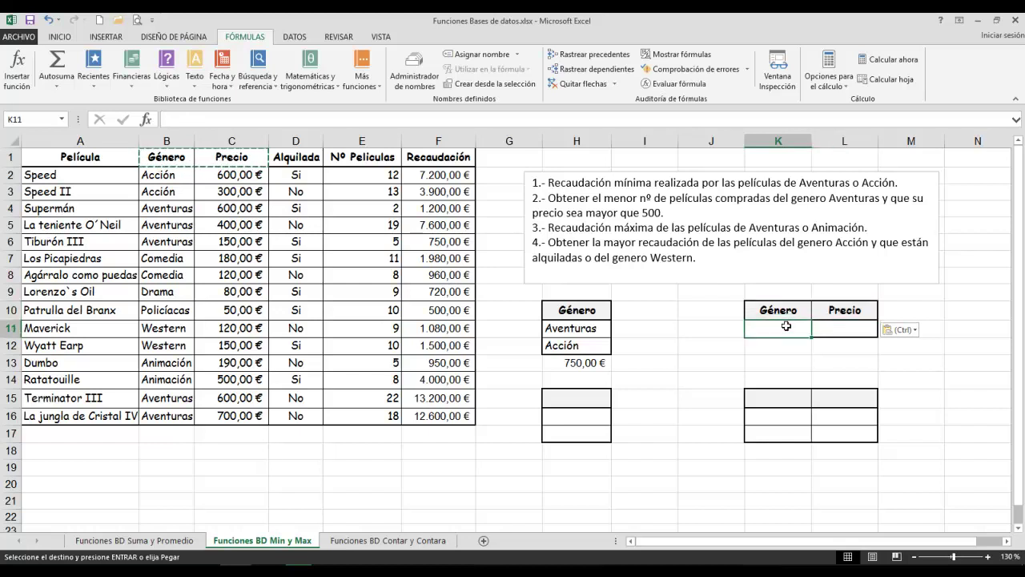
type("Aventur")
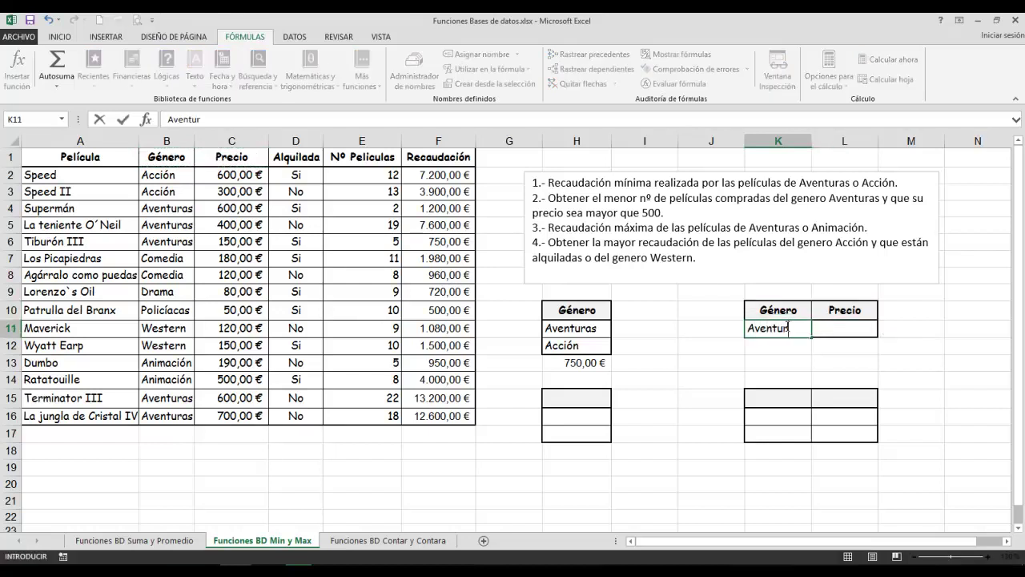
type("as")
key("Tab")
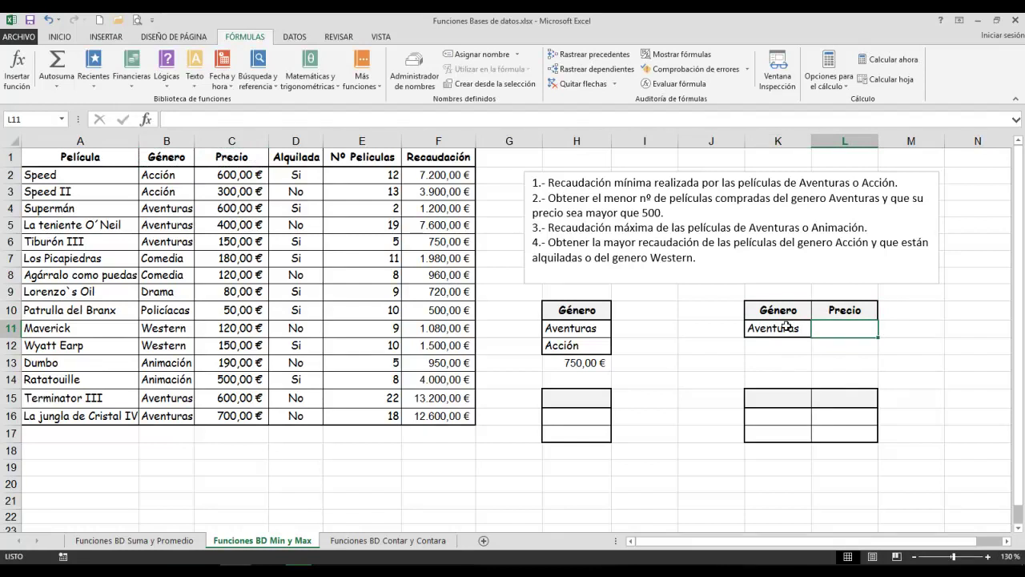
type(">")
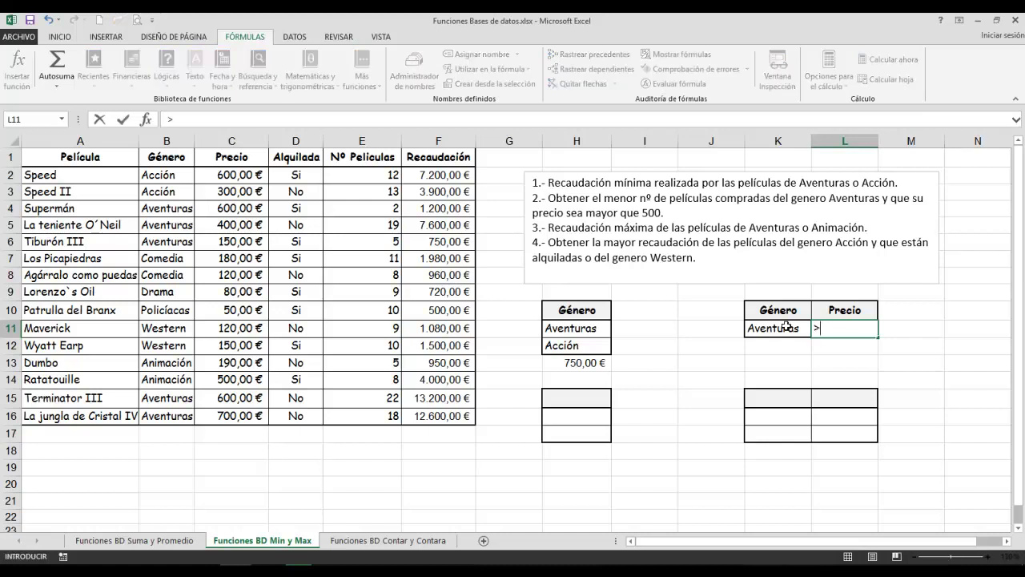
type("500")
key("Return")
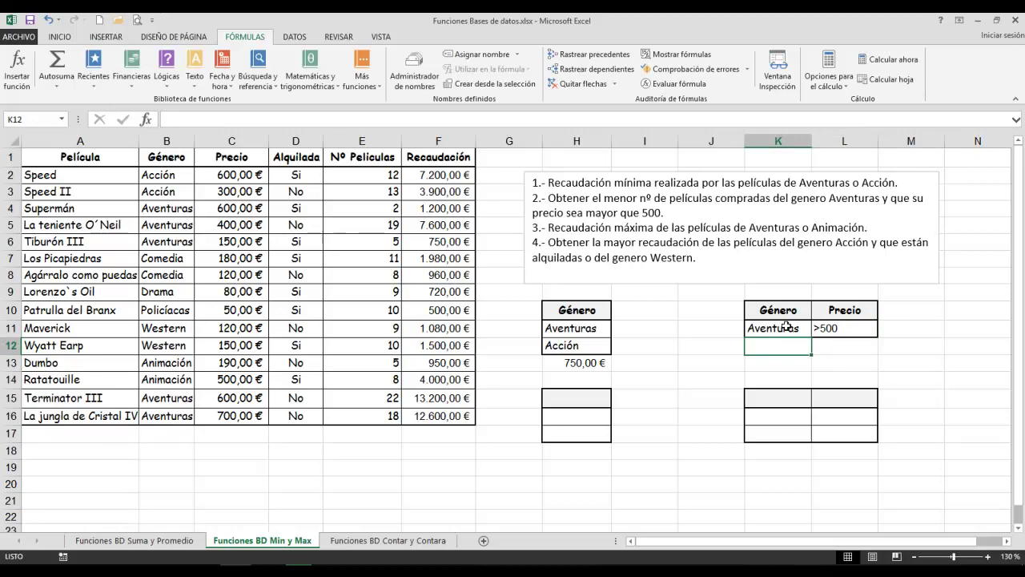
- Insert the BDMIN function from the Base de datos category in cell K12
left_click(21, 80)
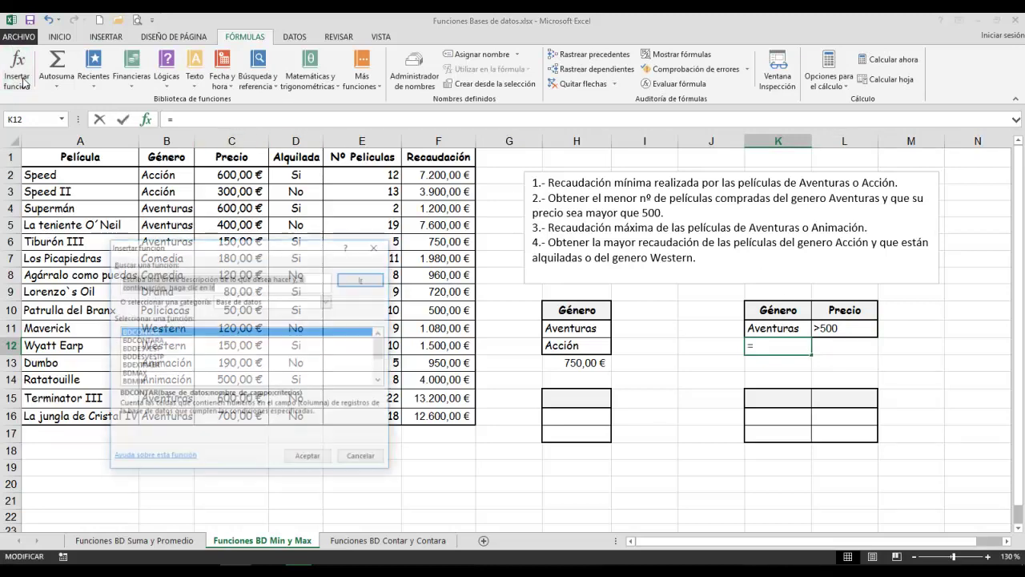
left_click(148, 383)
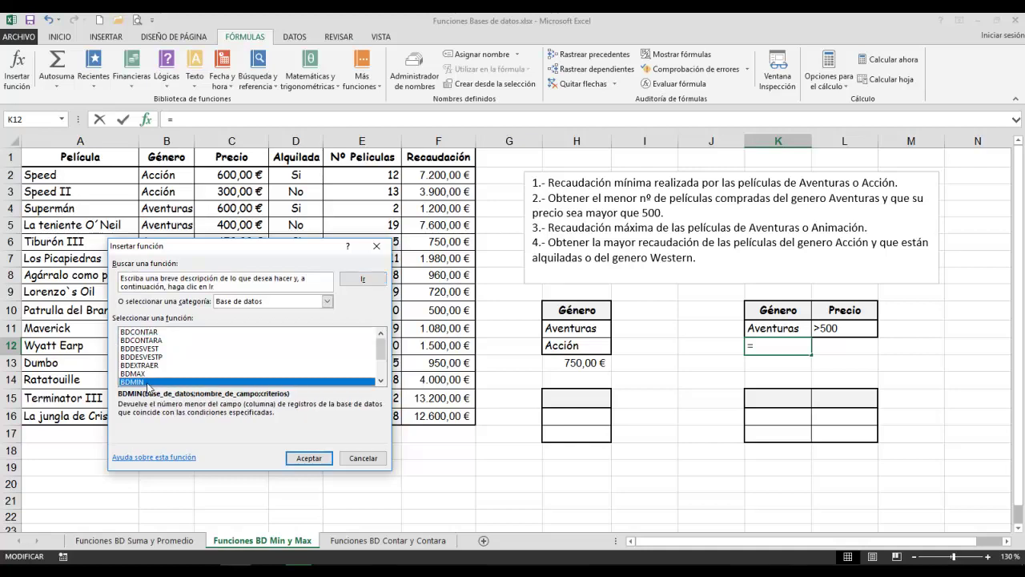
left_click(313, 460)
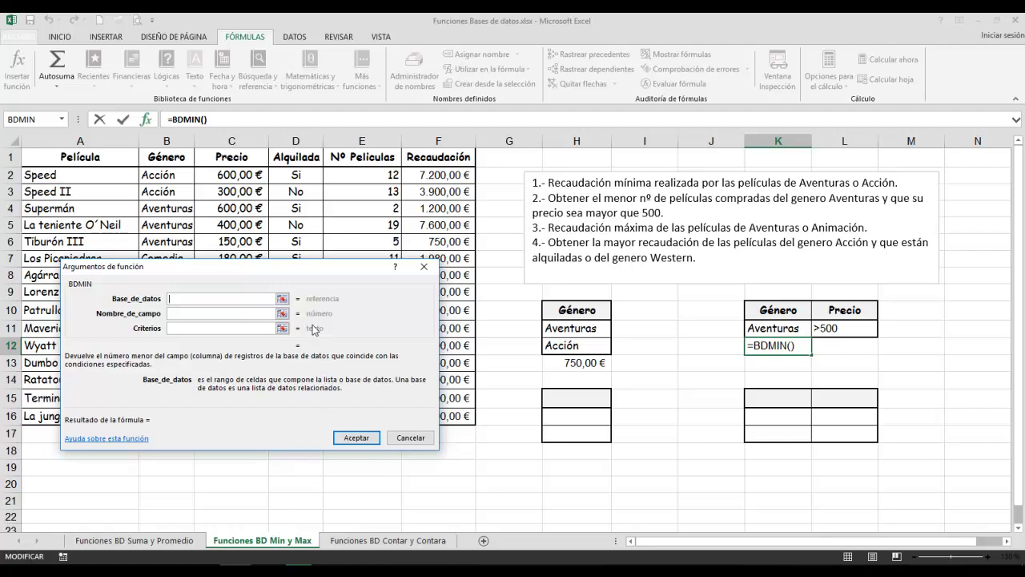
- Complete BDMIN with database A1:F16, field name cell E1 (Nº Películas) and criteria range K10:L11
left_click_drag(265, 271, 645, 301)
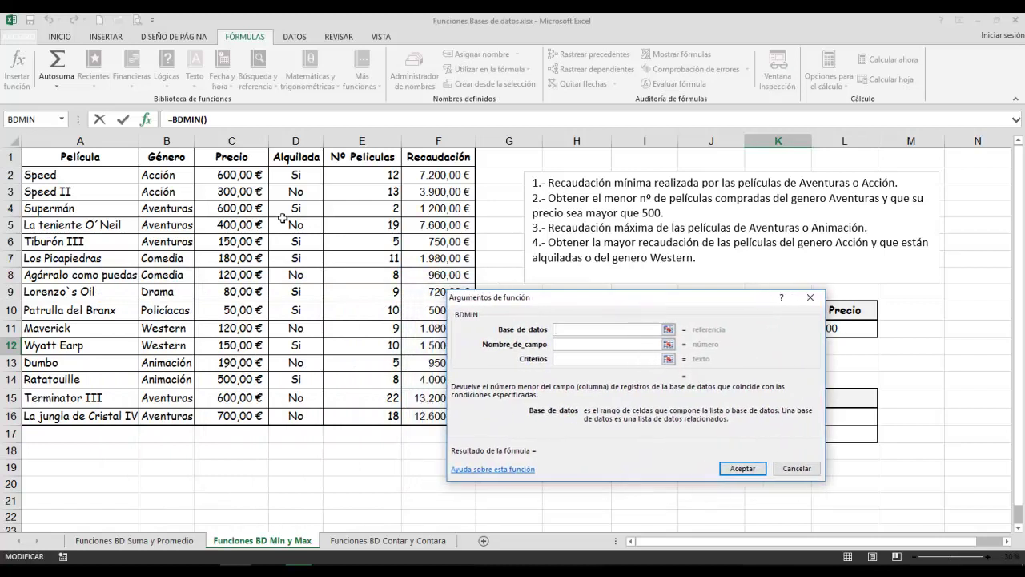
left_click(81, 153)
left_click_drag(81, 153, 439, 417)
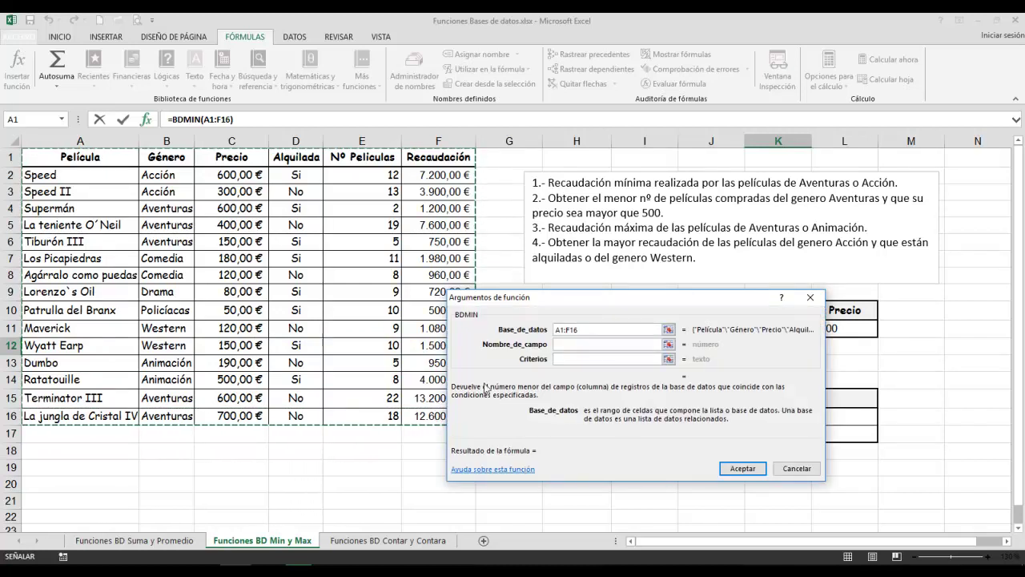
left_click(578, 345)
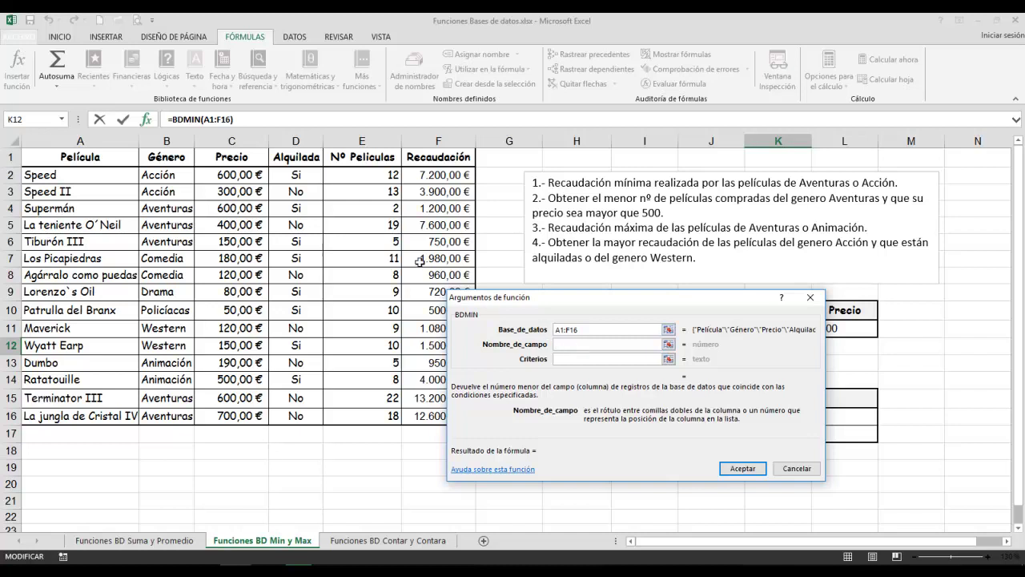
left_click(349, 158)
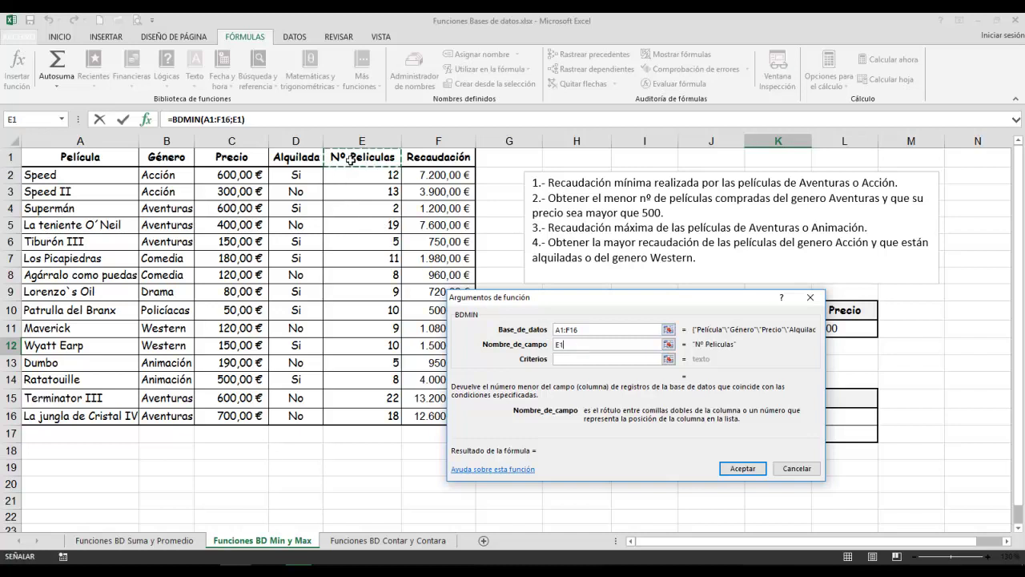
left_click(570, 358)
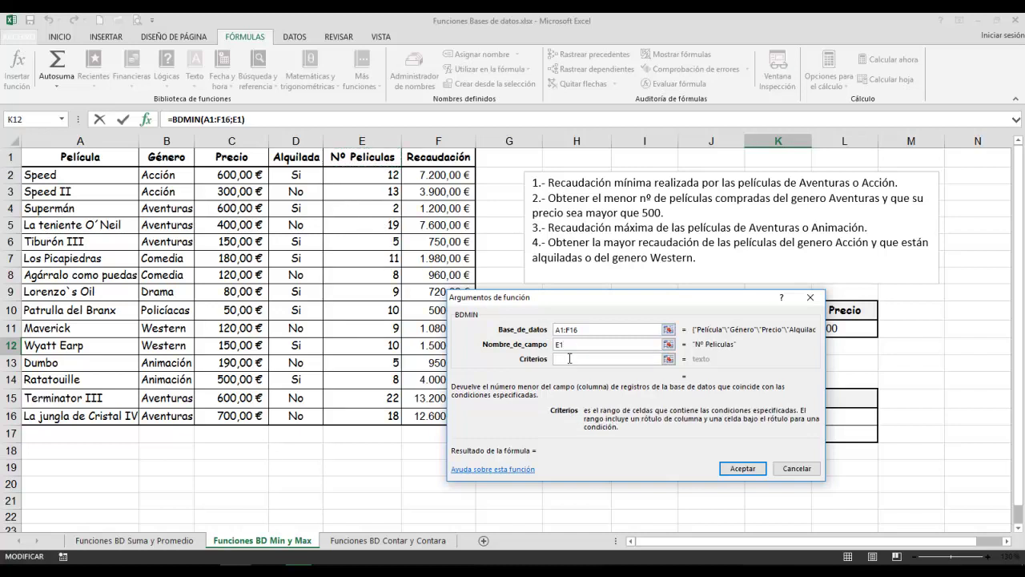
left_click_drag(599, 297, 399, 294)
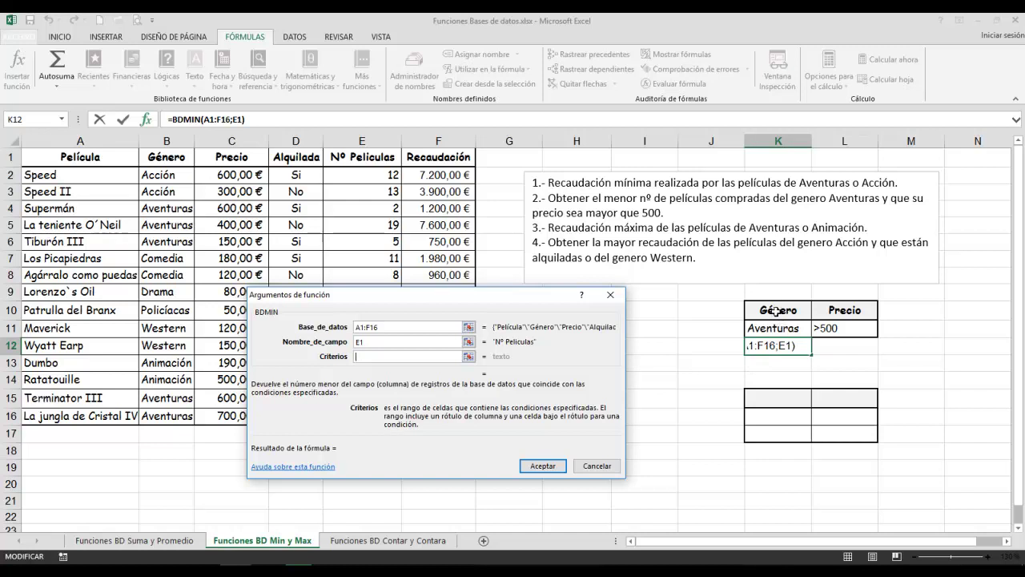
left_click_drag(775, 311, 828, 324)
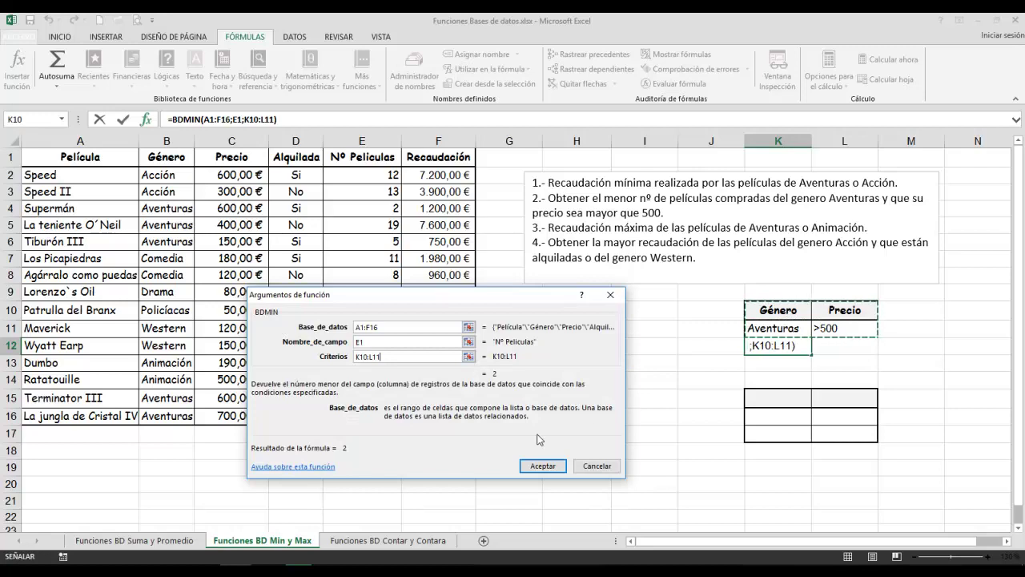
left_click(541, 465)
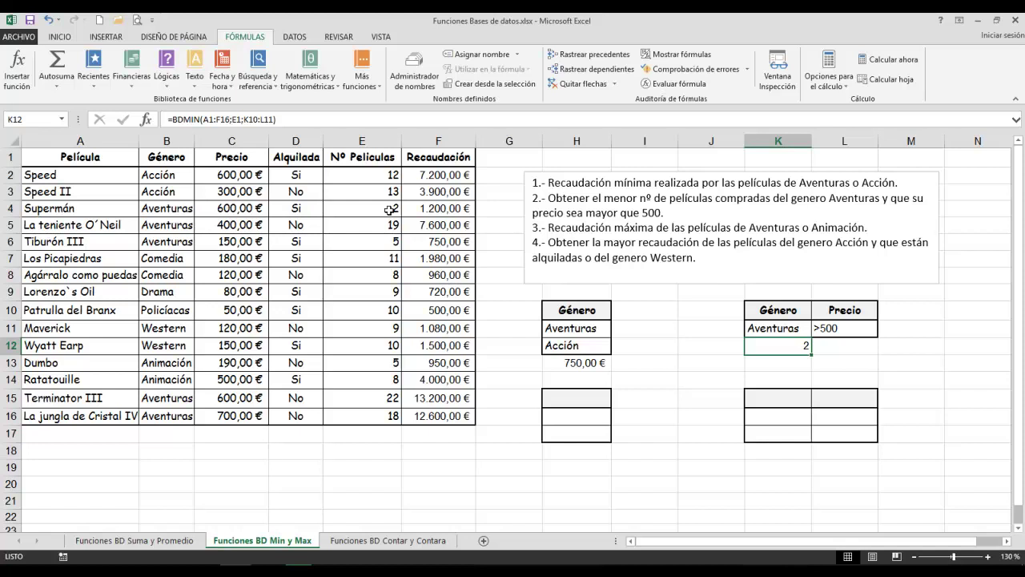
- Fill the third criteria table with the header Género in H15, Aventuras in H16 and Animación in H17
left_click(561, 396)
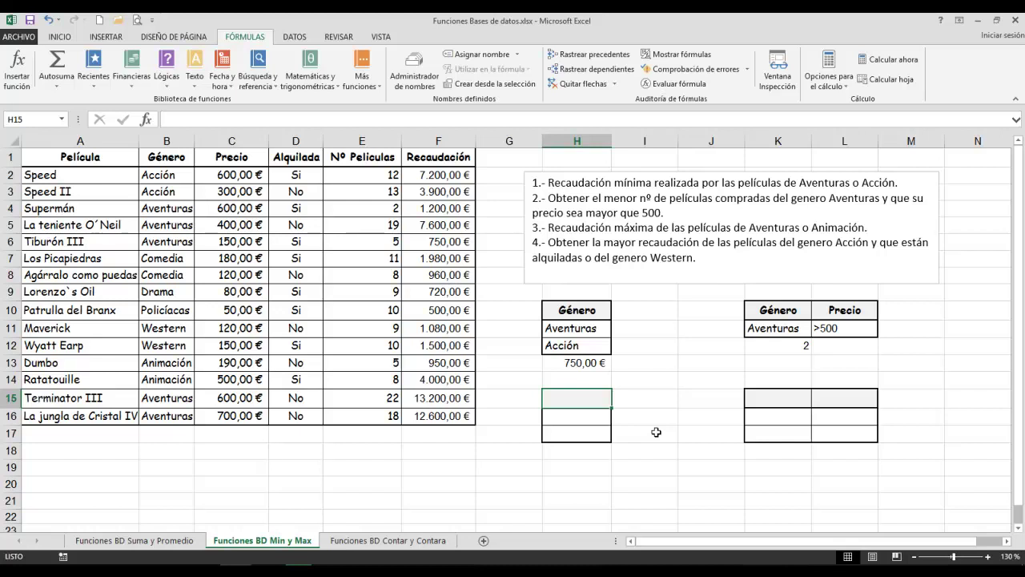
type("Género")
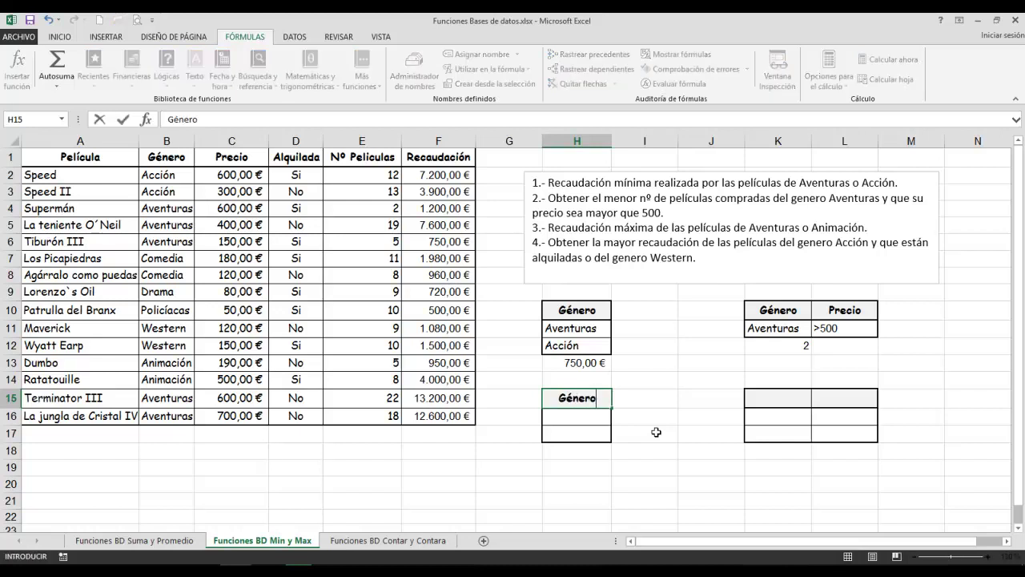
key("Return")
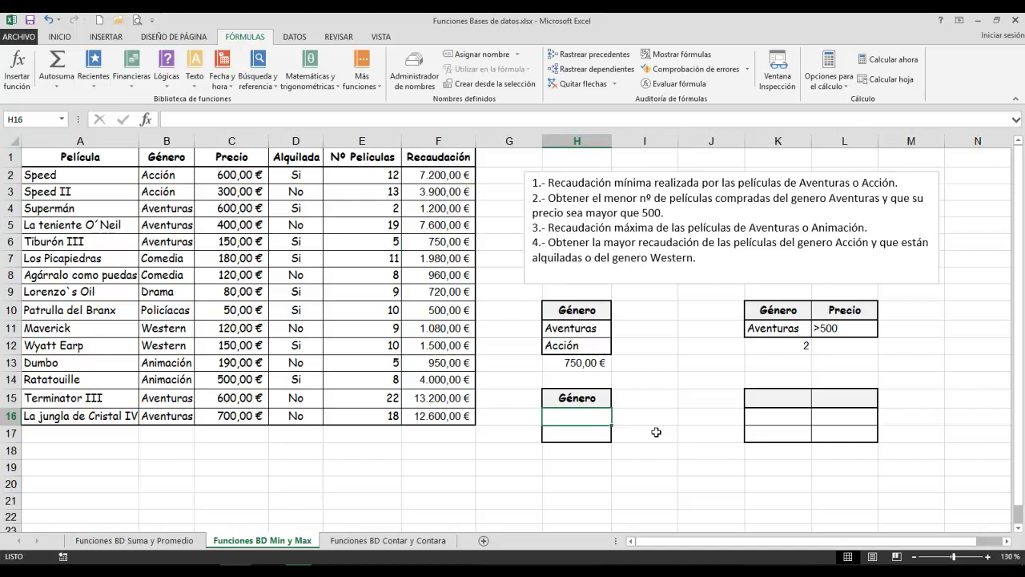
type("Aventuras")
key("Return")
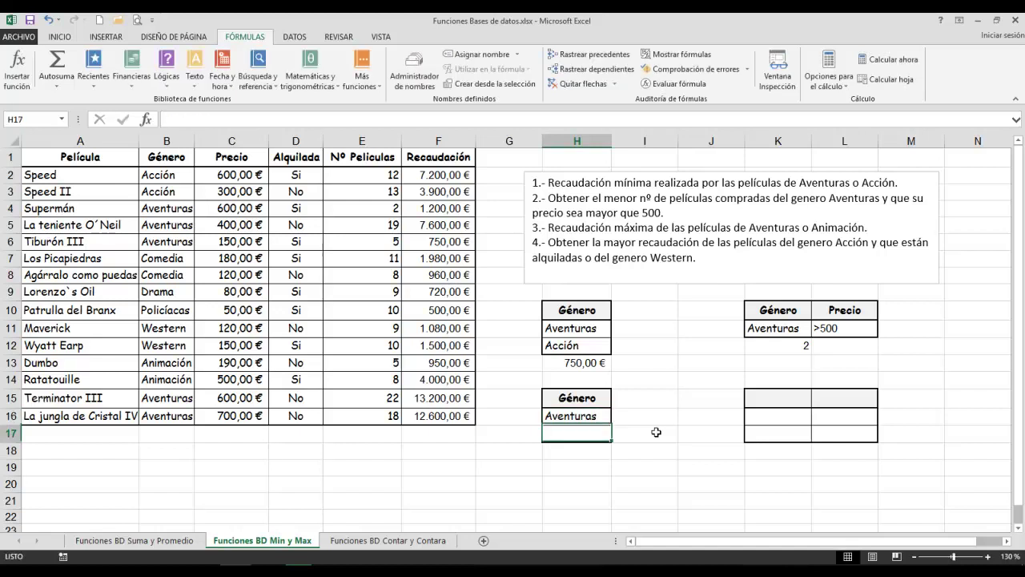
type("Animaci")
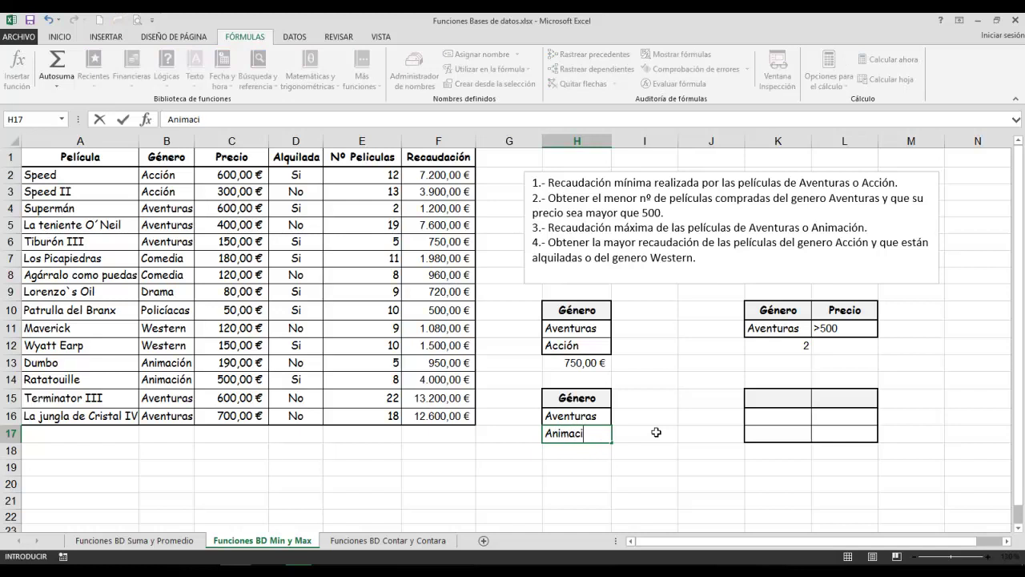
type("ón")
key("Return")
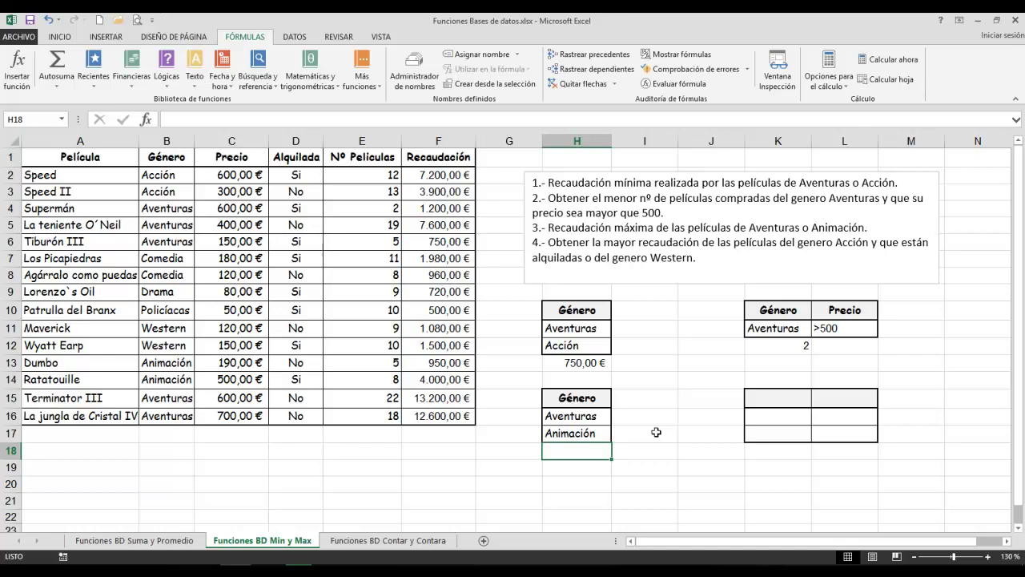
- Insert the BDMAX function from the Base de datos category in cell H18
left_click(25, 85)
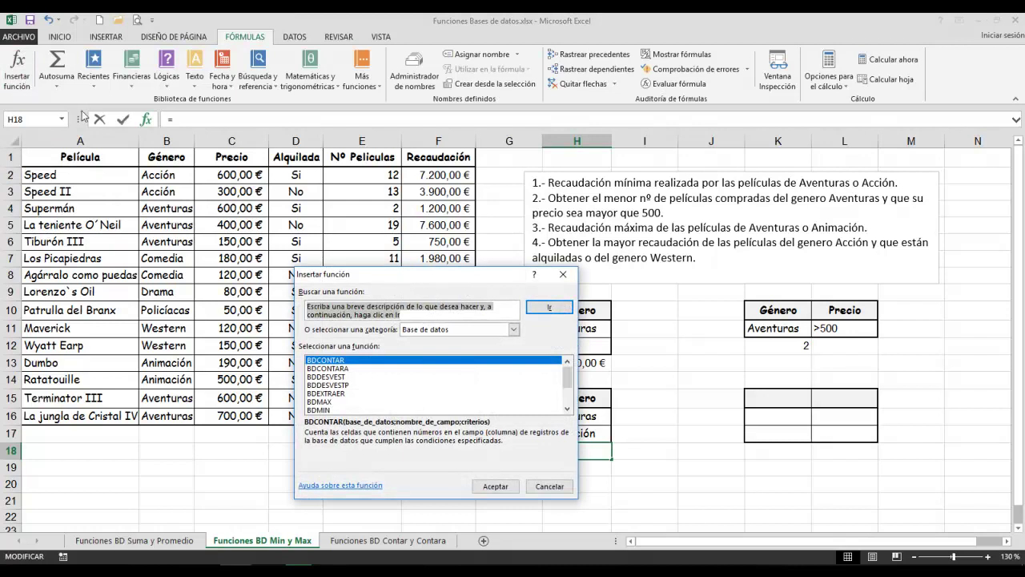
left_click(343, 403)
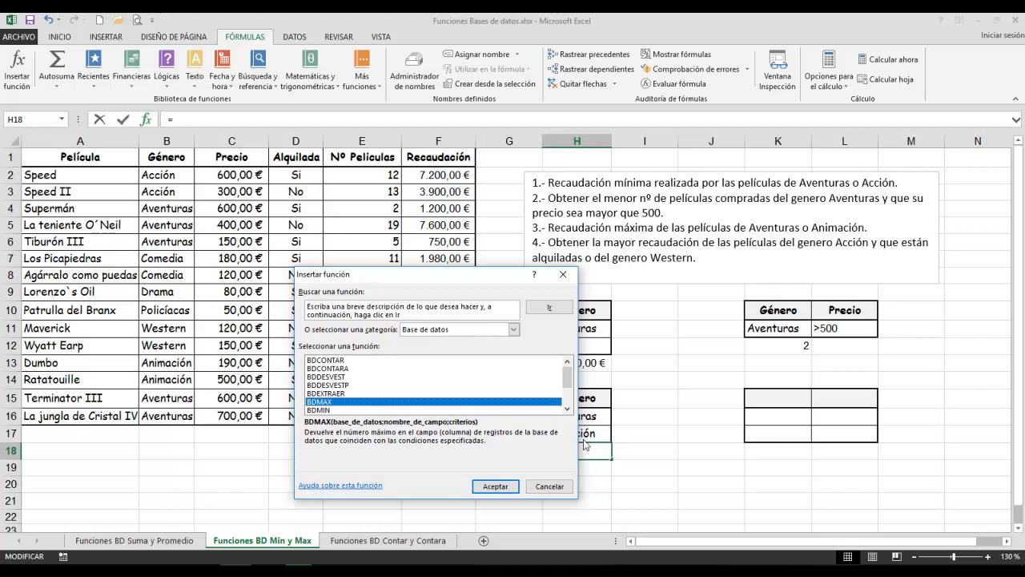
left_click(495, 487)
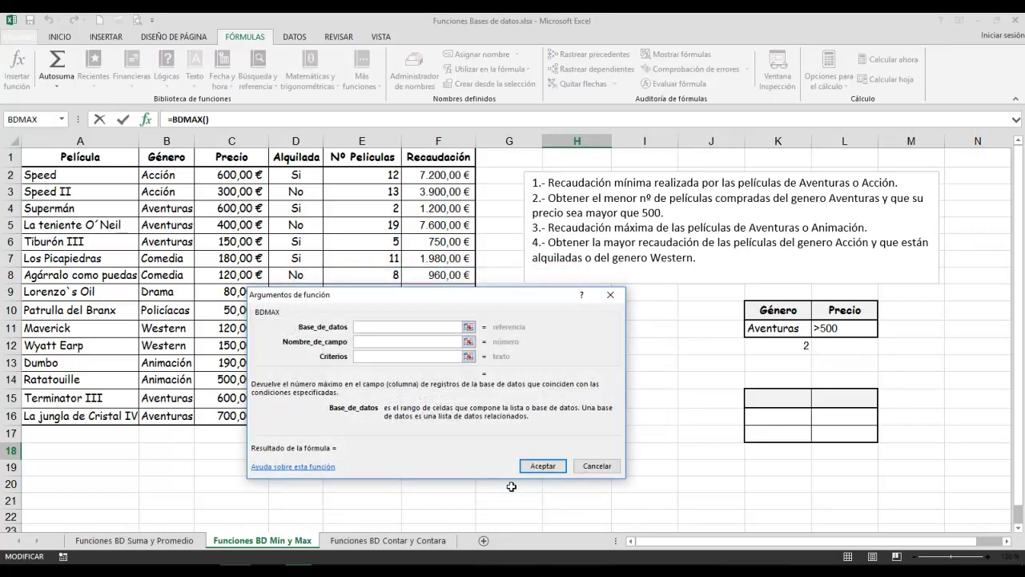
- Complete BDMAX with database A1:F16, field name cell F1 (Recaudación) and criteria H15:H17, and compare its result with the Terminator III row
left_click_drag(433, 298, 724, 185)
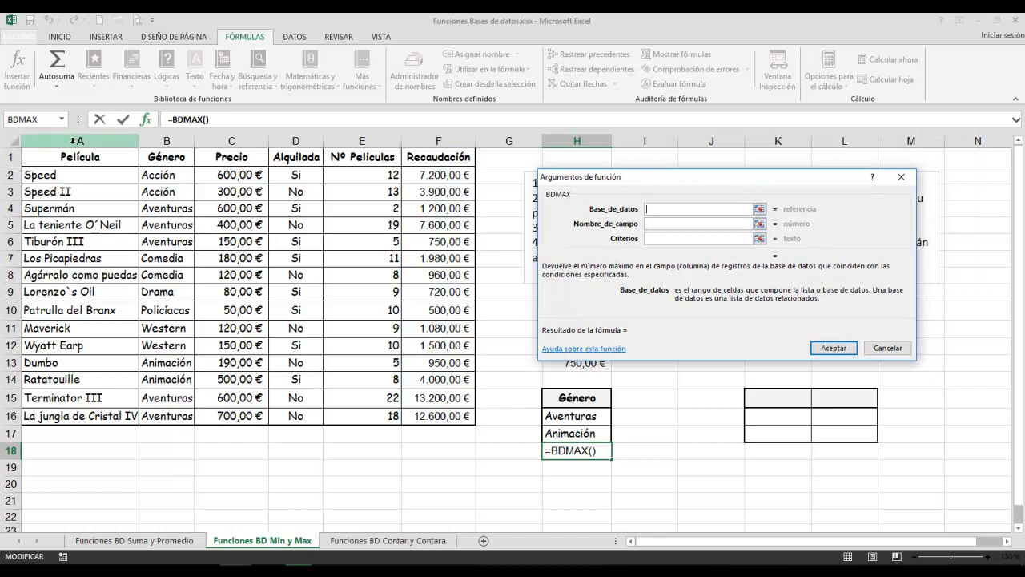
left_click_drag(74, 157, 440, 412)
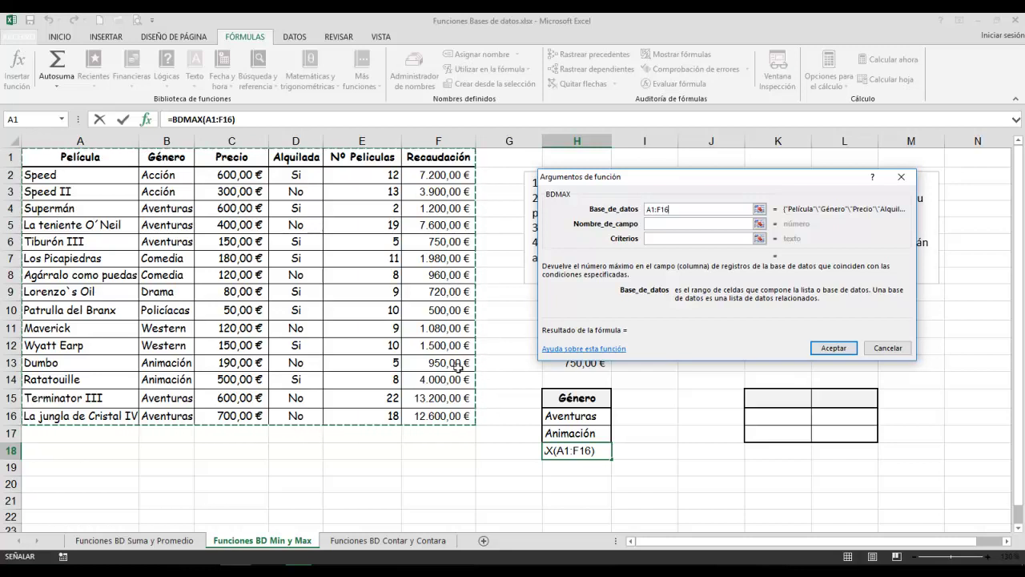
left_click(433, 157)
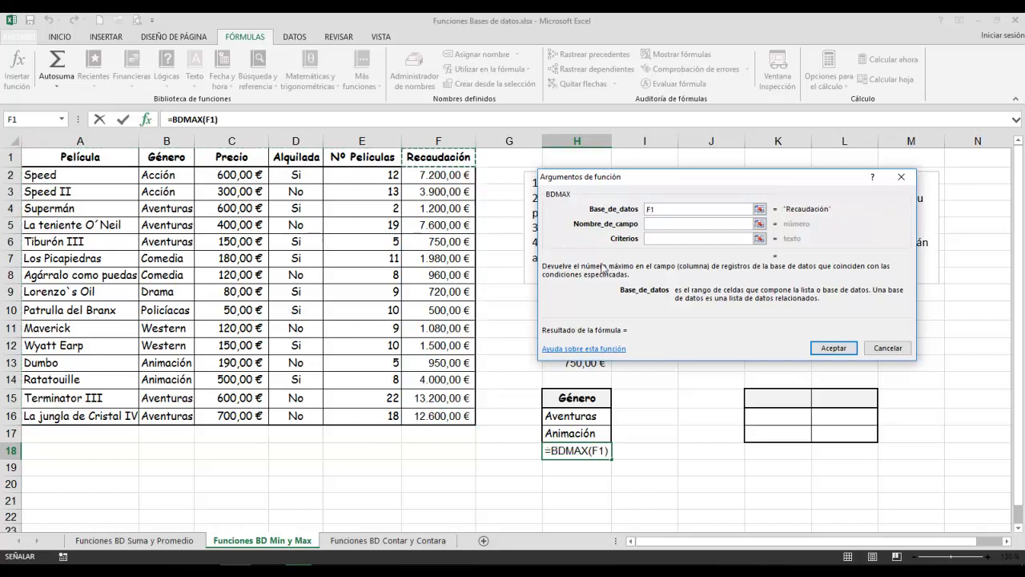
left_click_drag(58, 157, 449, 416)
left_click(666, 225)
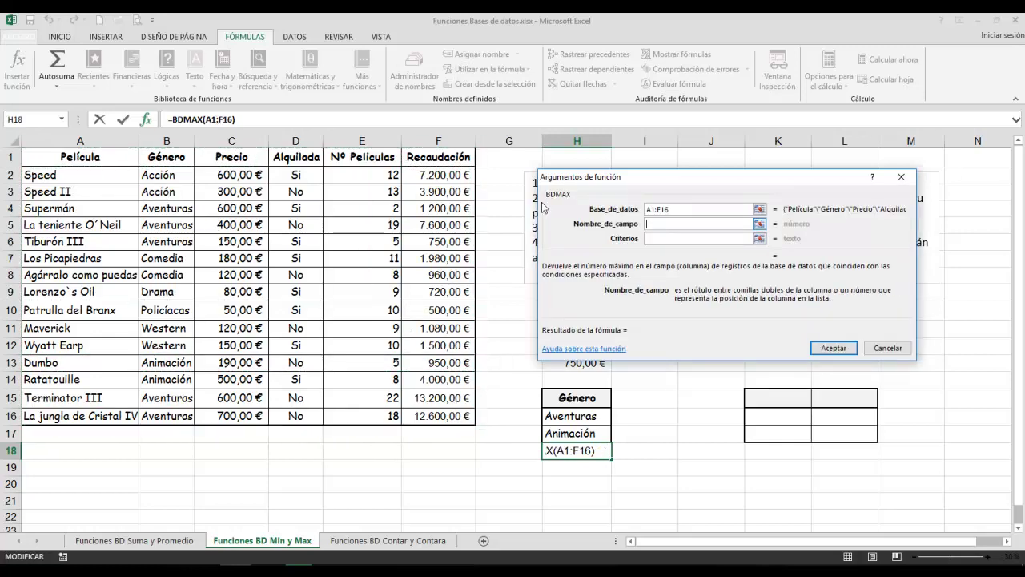
left_click(454, 159)
left_click(649, 238)
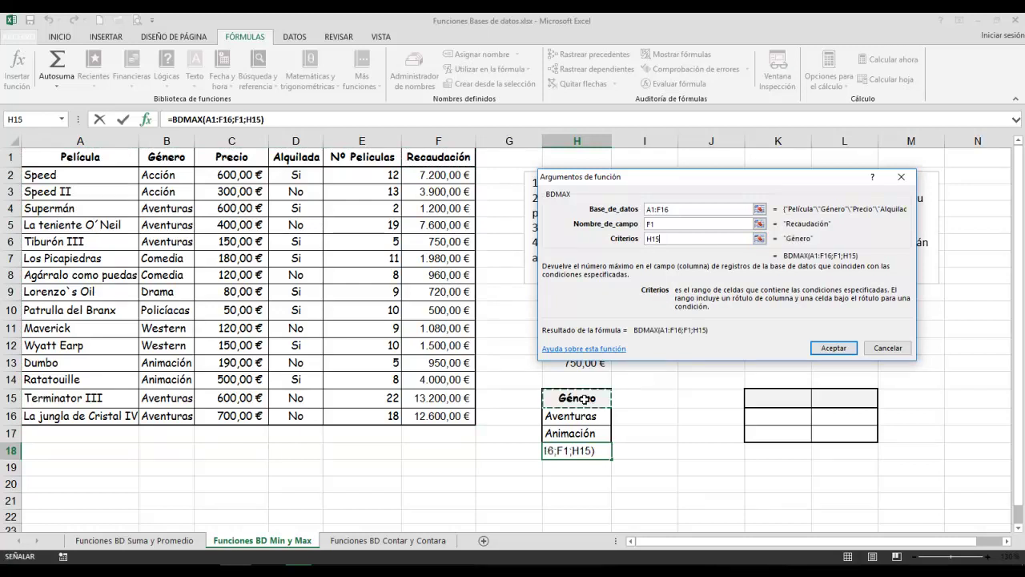
left_click_drag(584, 398, 590, 433)
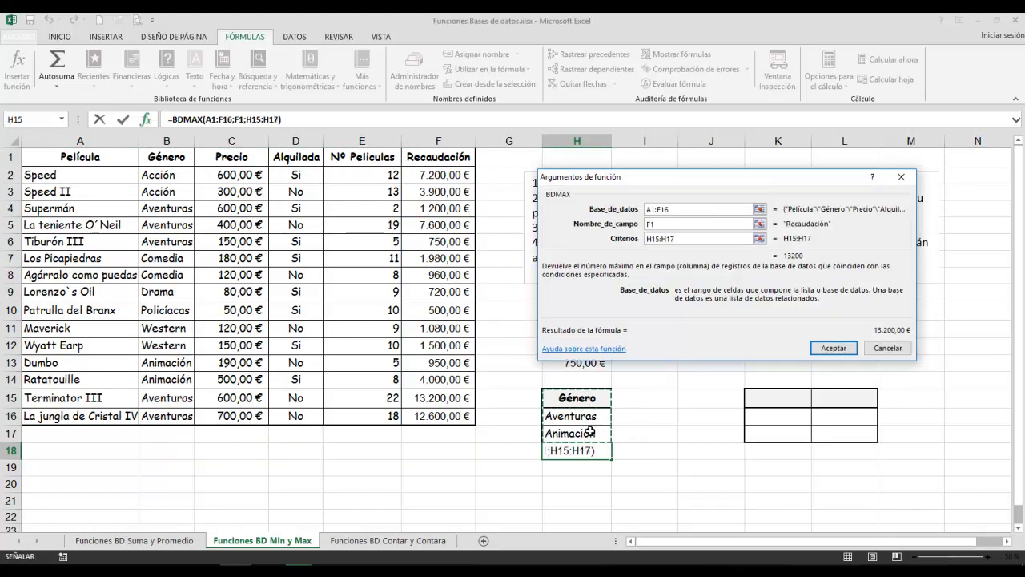
left_click(819, 349)
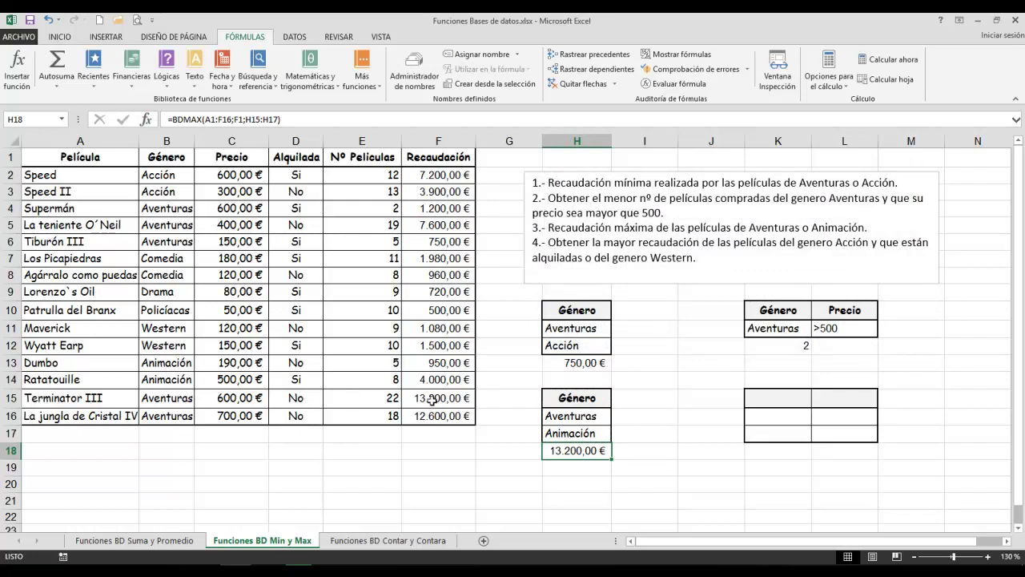
left_click(402, 398)
left_click_drag(400, 398, 104, 398)
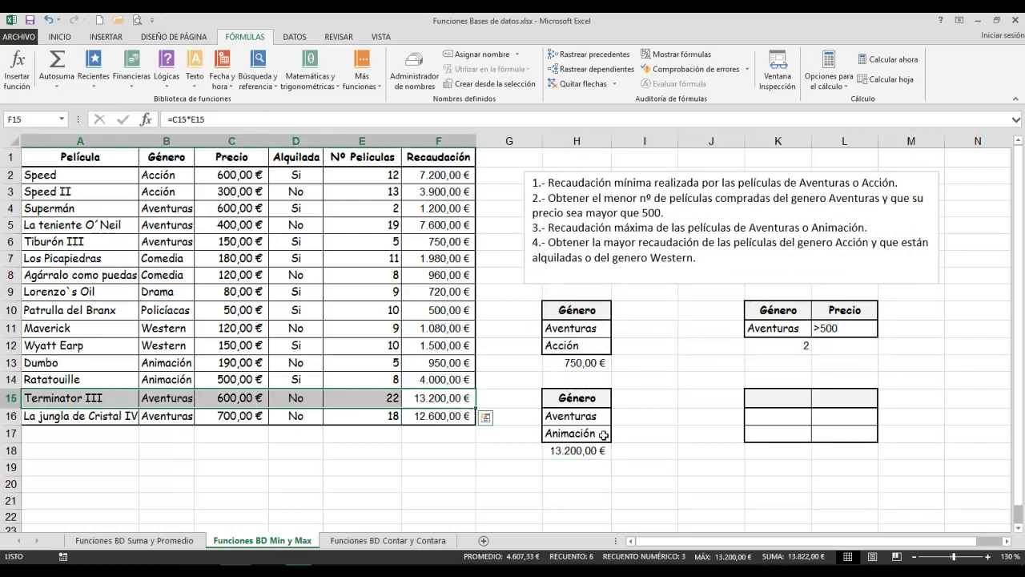
- Enter the fourth criteria table's headers, Género in K15 and Alquilada in L15
left_click(778, 398)
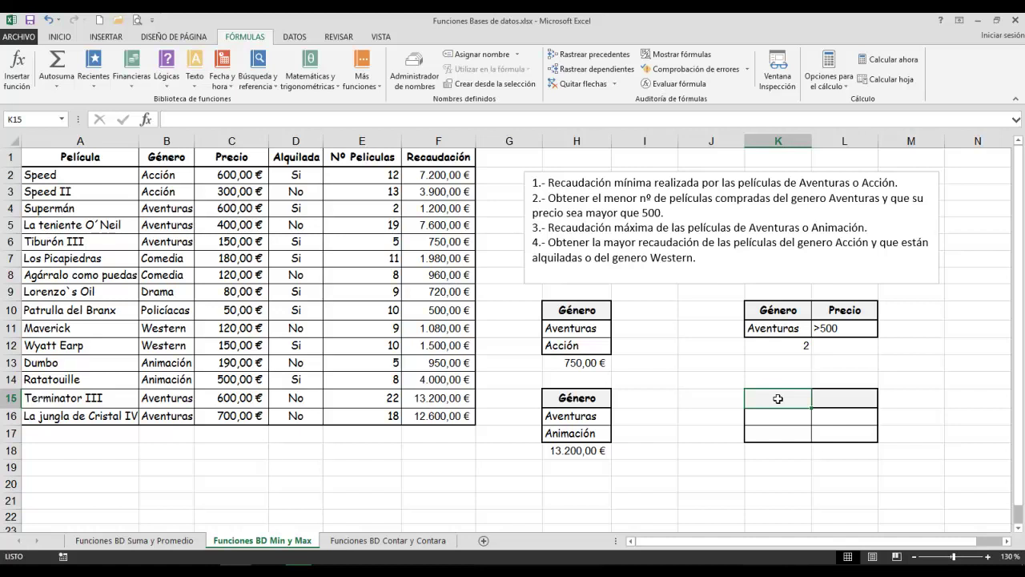
type("G")
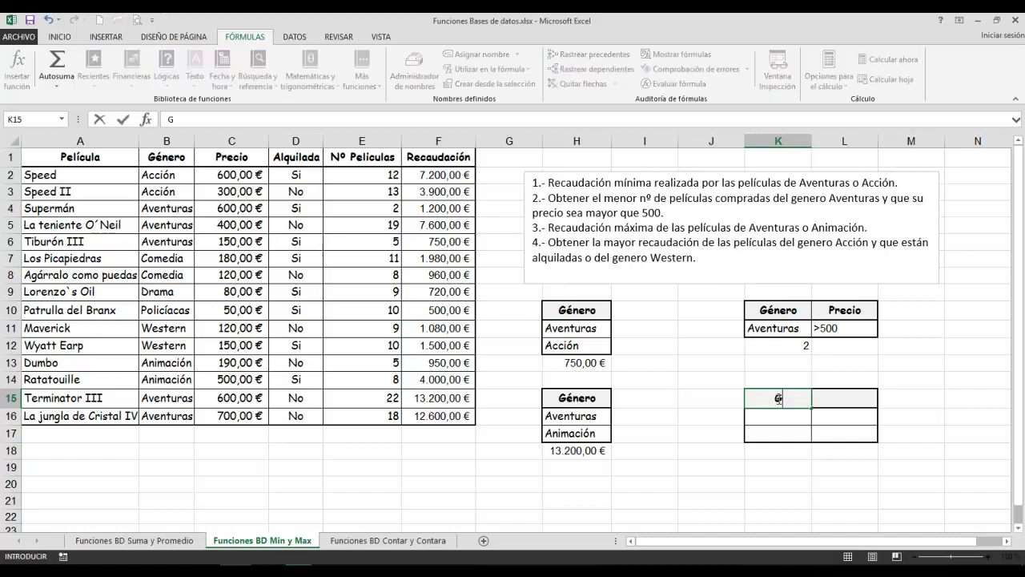
type("énero")
key("Tab")
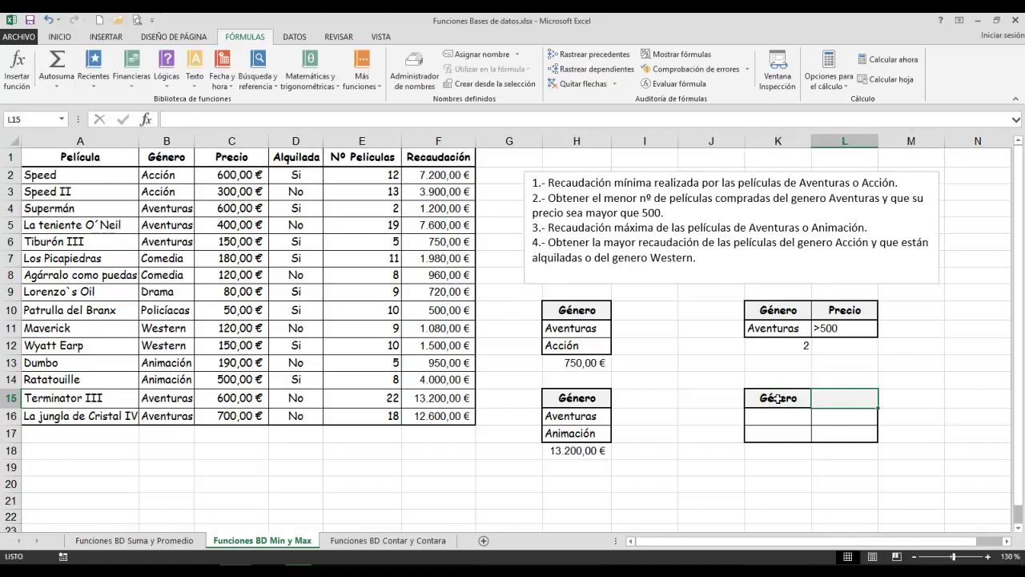
type("Alquilada")
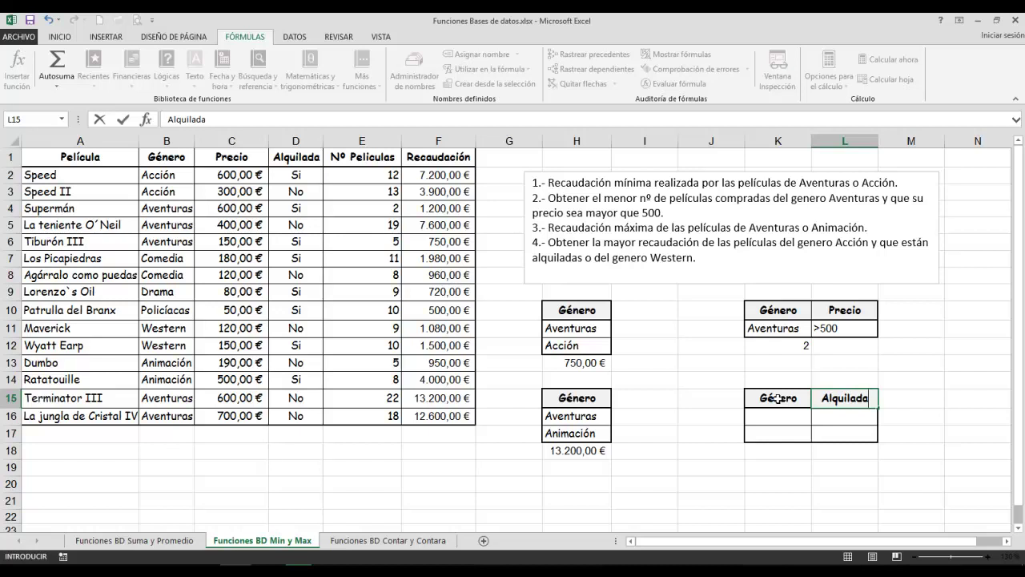
key("Return")
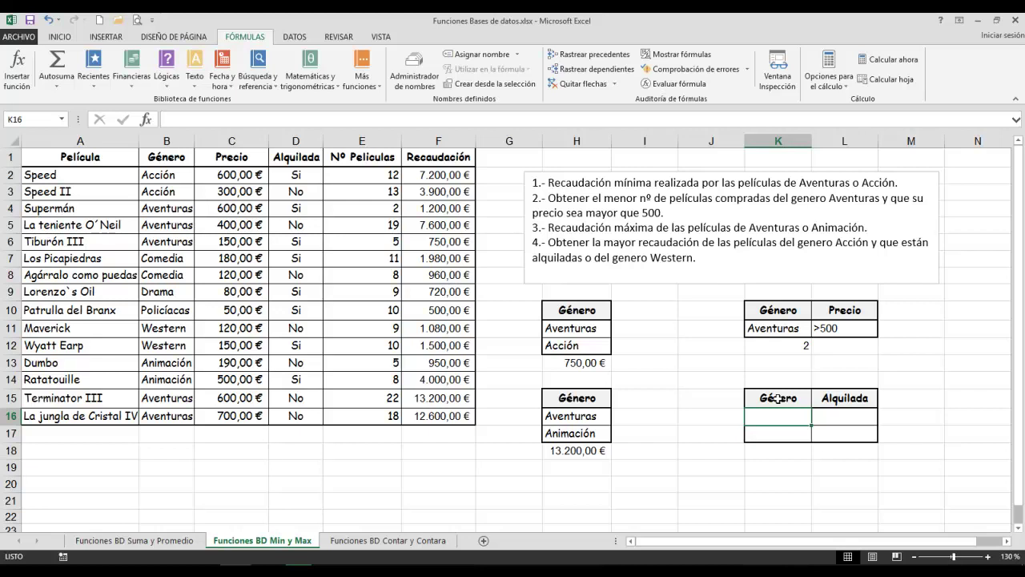
- Fill the fourth criteria table with Acción in K16, Si in L16 and Western in K17, leaving L17 empty
type("Acci")
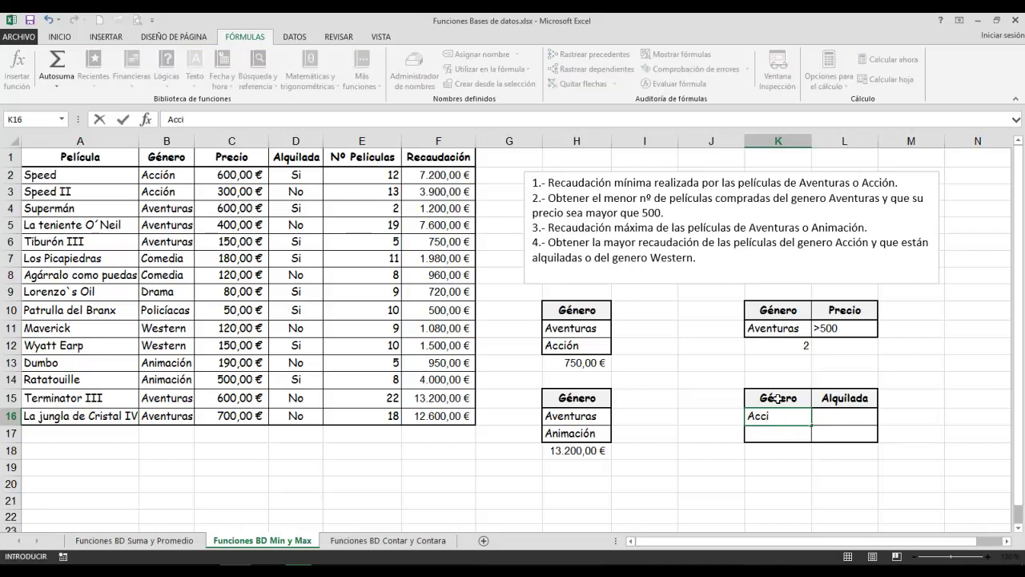
type("ón")
key("Tab")
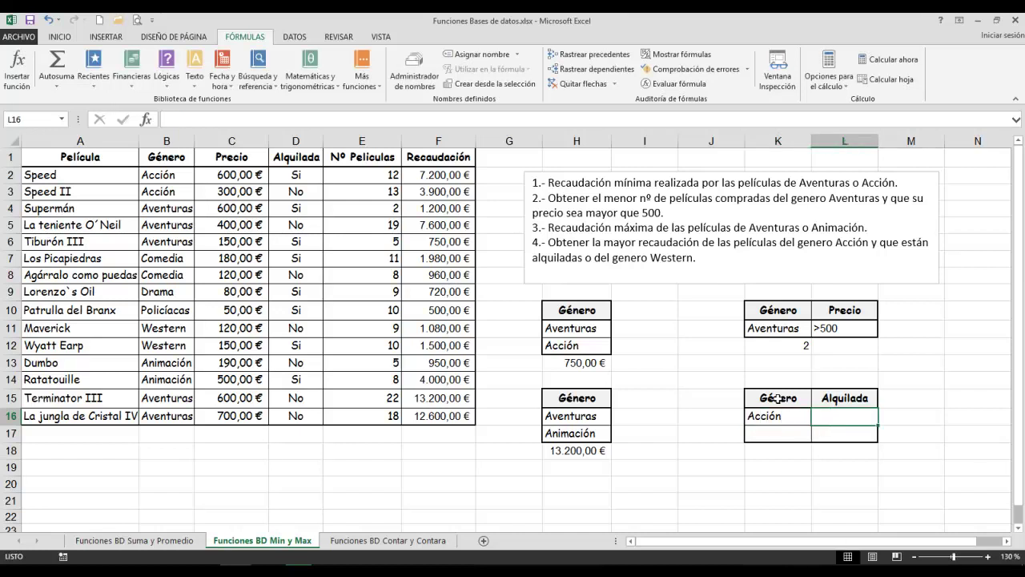
type("Si")
key("Return")
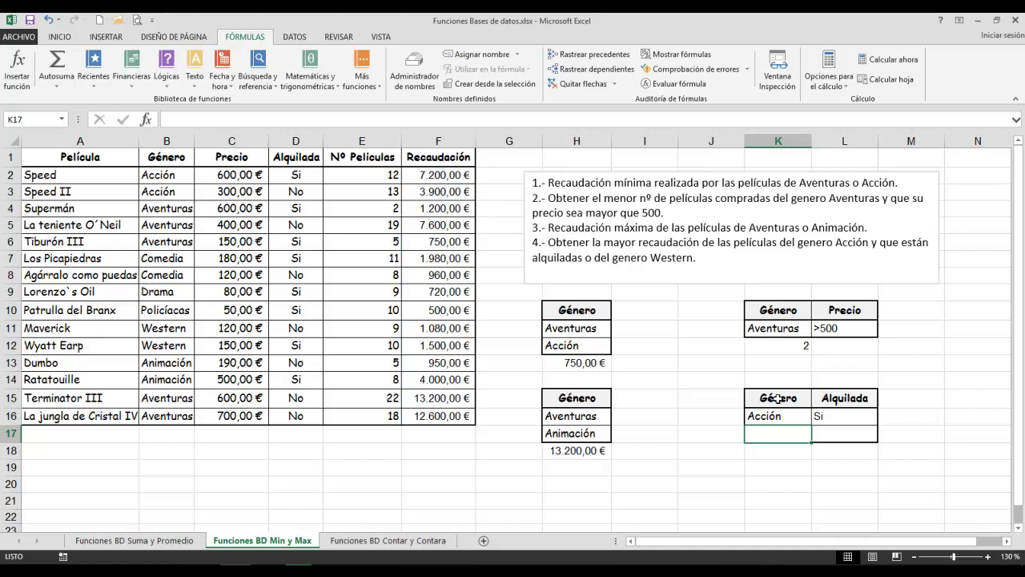
type("Wester")
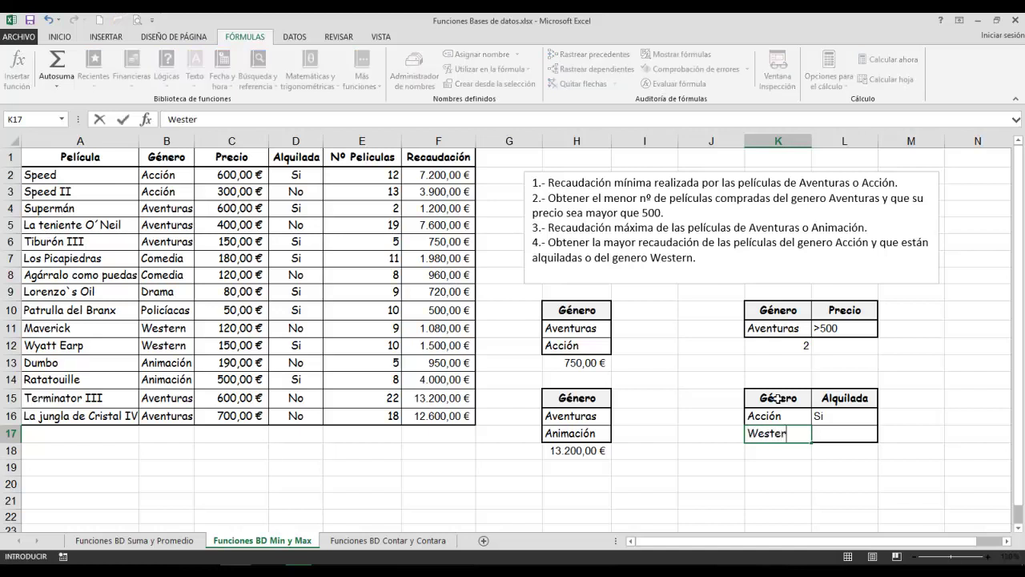
type("n")
key("Return")
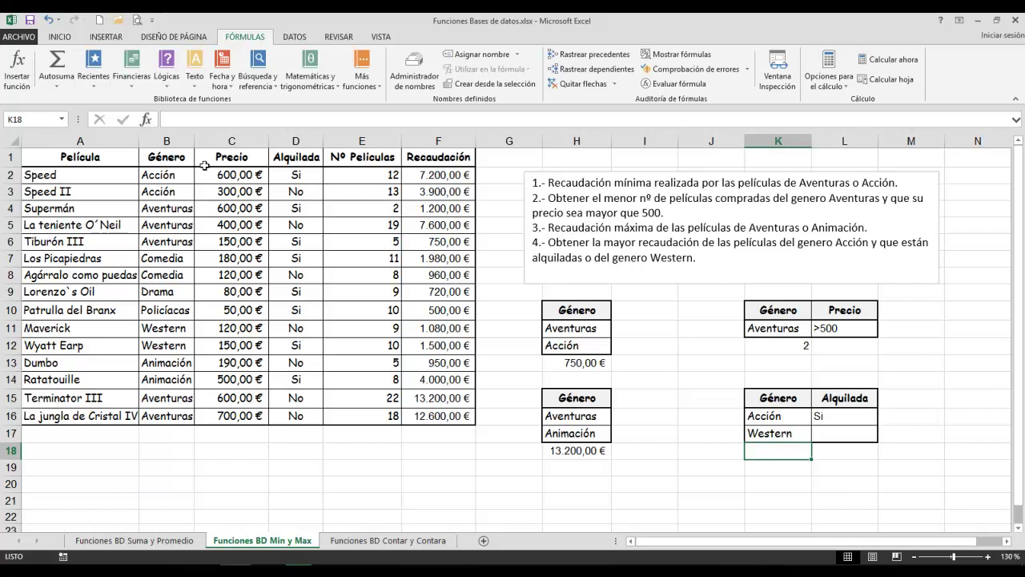
- Insert the BDMAX function from the Base de datos category in cell K18
left_click(14, 75)
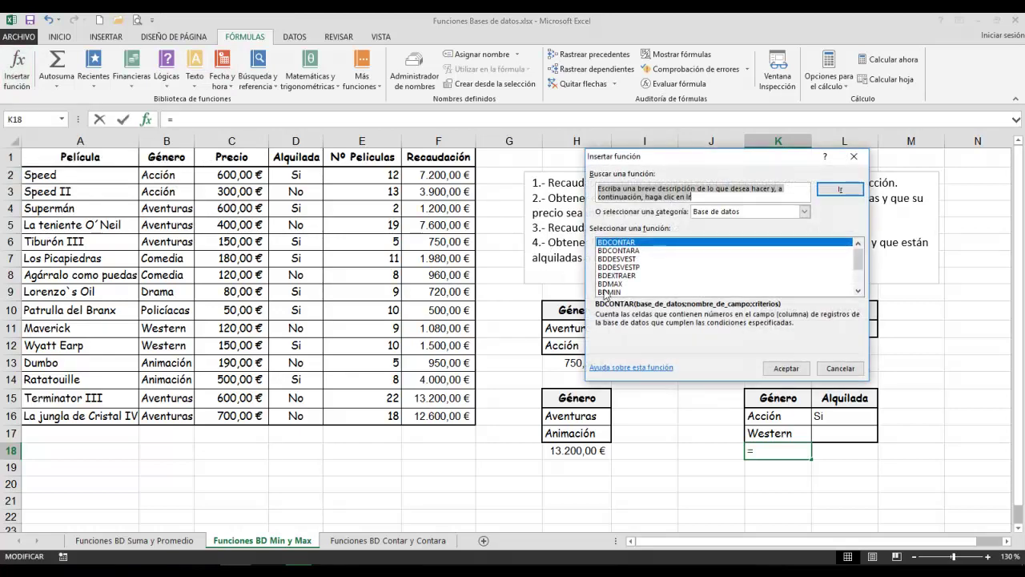
left_click(609, 284)
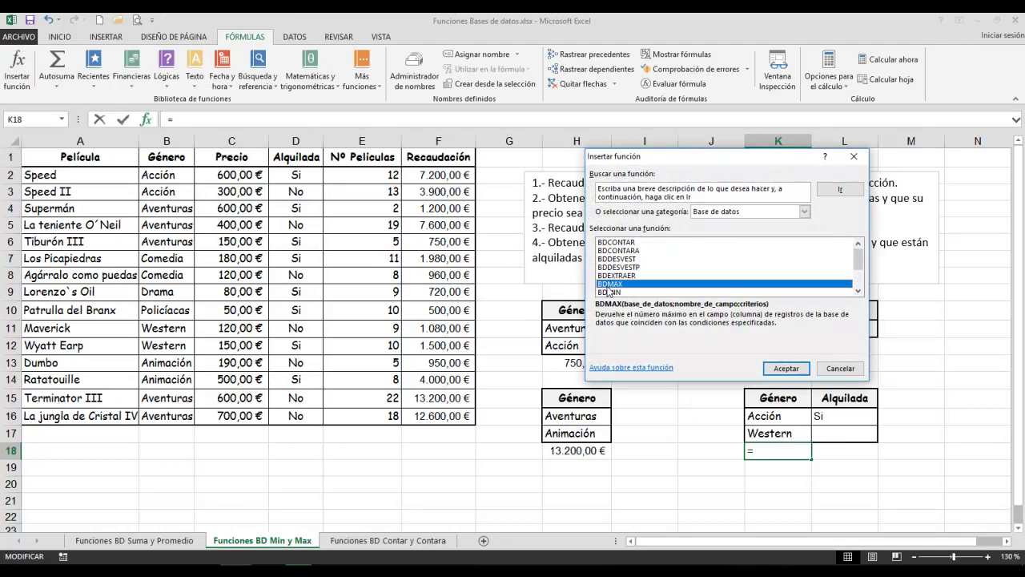
left_click(782, 369)
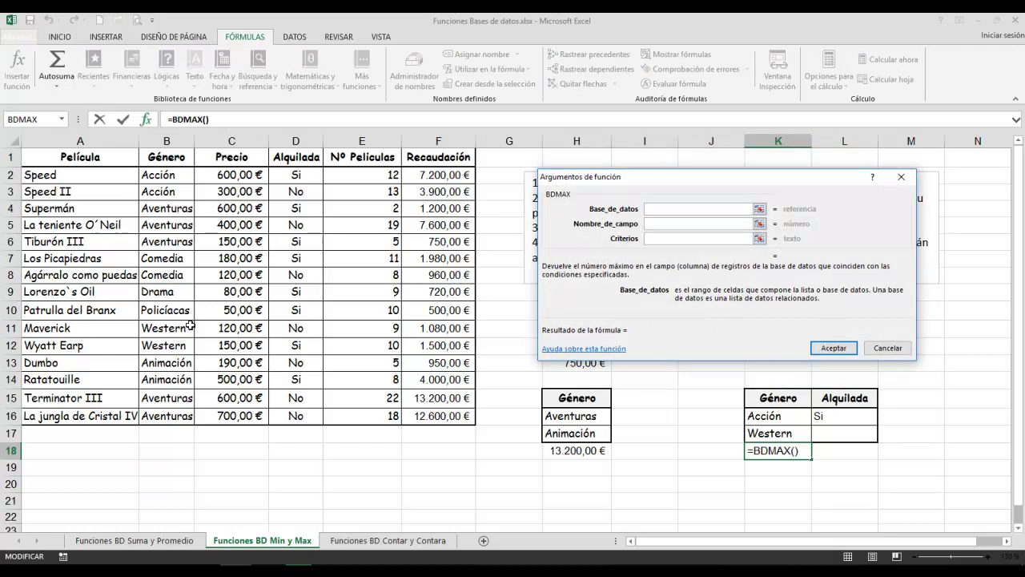
- Complete BDMAX with database A1:F16, field name cell F1 (Recaudación) and criteria K15:L17, and compare its result with the Speed row
left_click(71, 156)
left_click_drag(71, 156, 402, 407)
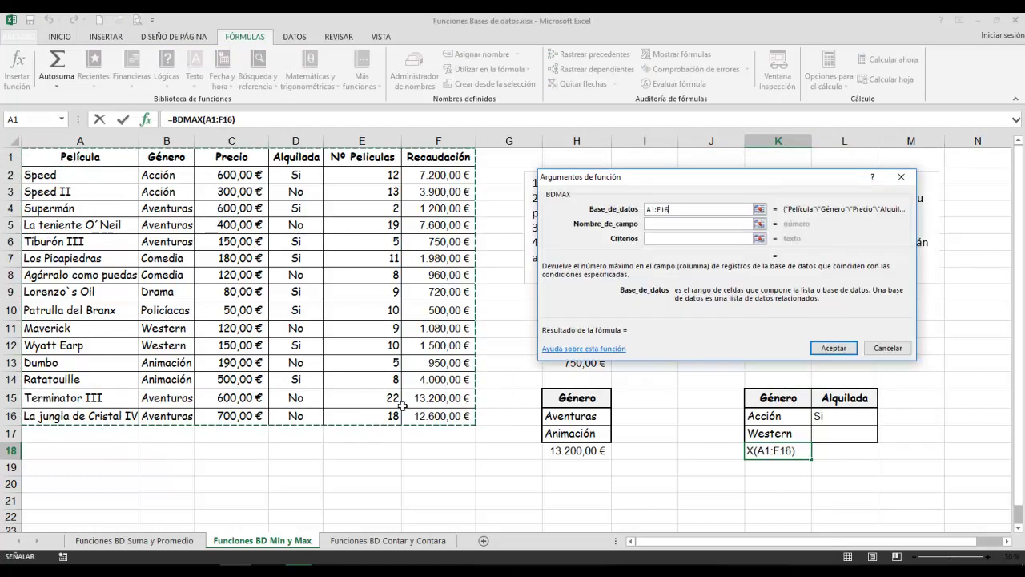
left_click(649, 225)
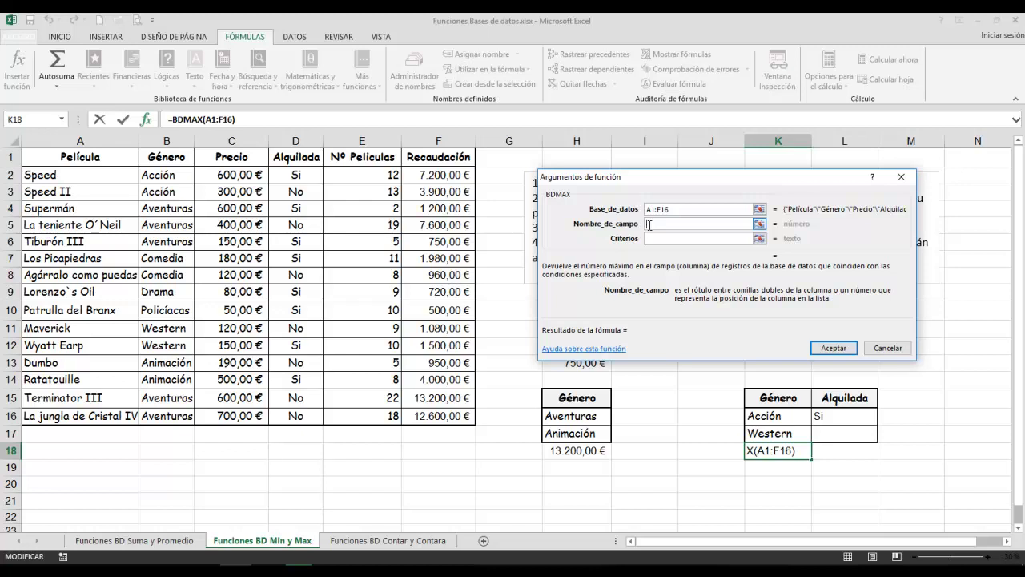
left_click(432, 154)
left_click(649, 239)
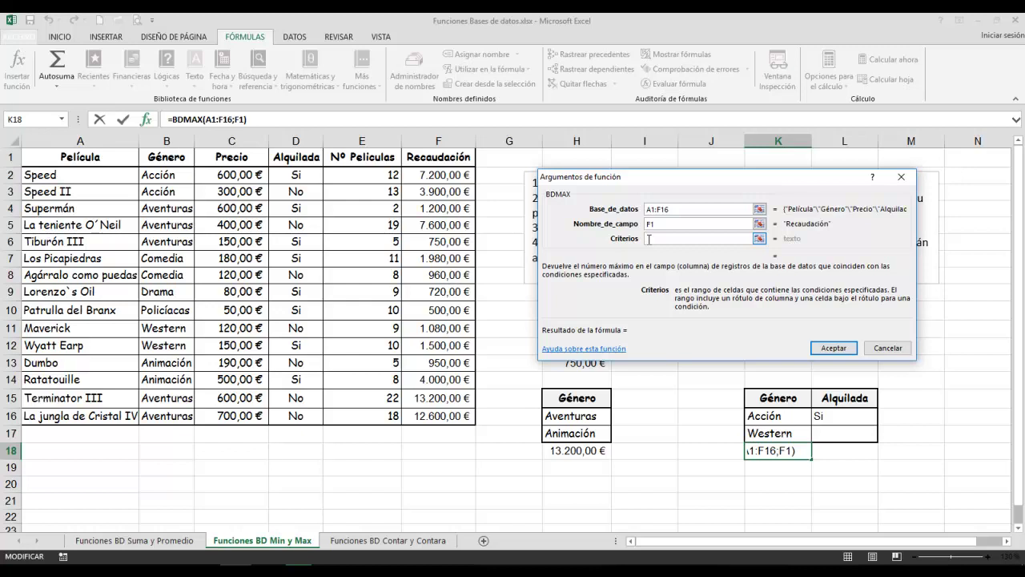
left_click_drag(773, 398, 830, 433)
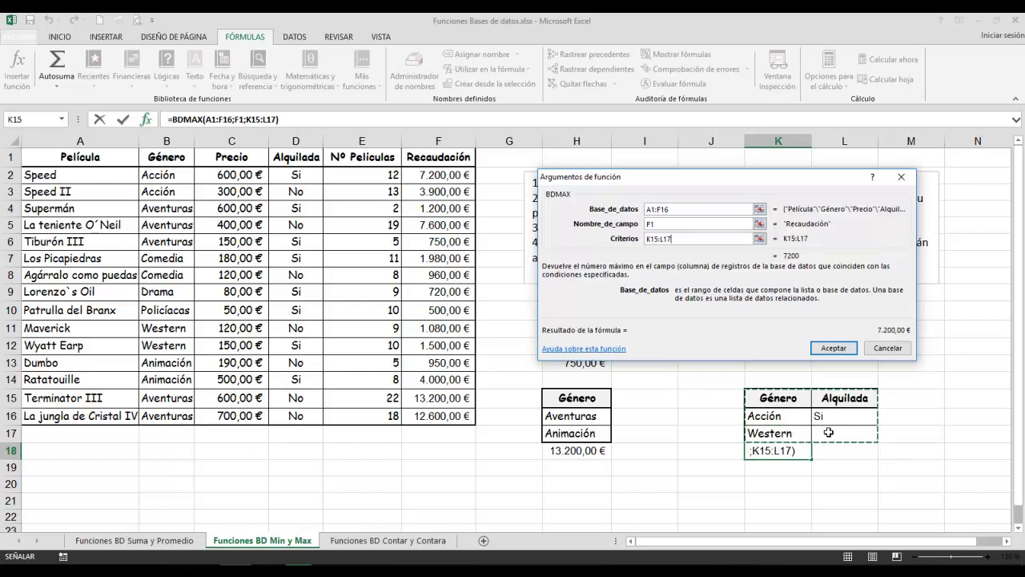
left_click(831, 350)
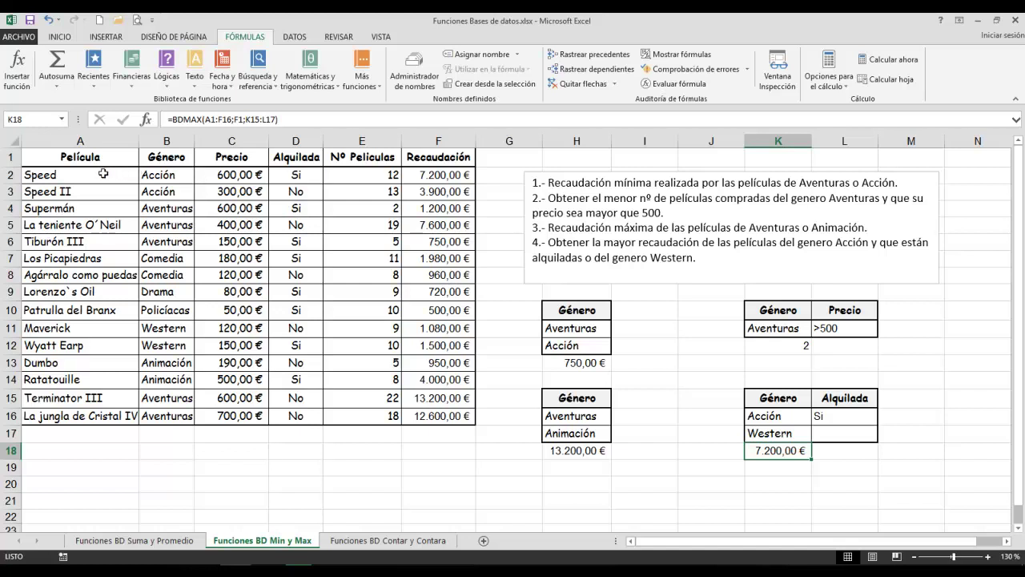
left_click_drag(28, 173, 442, 179)
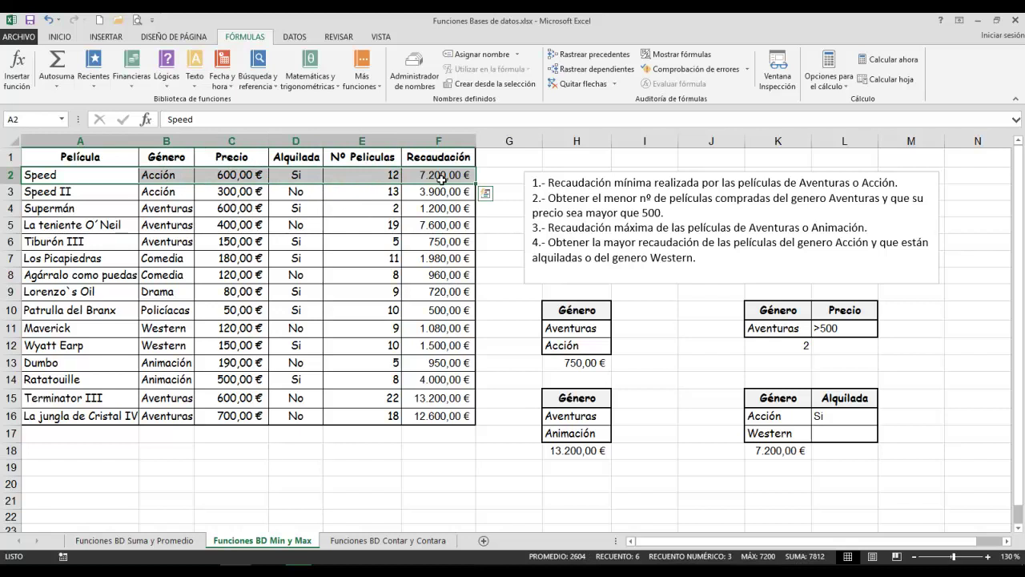
left_click(446, 469)
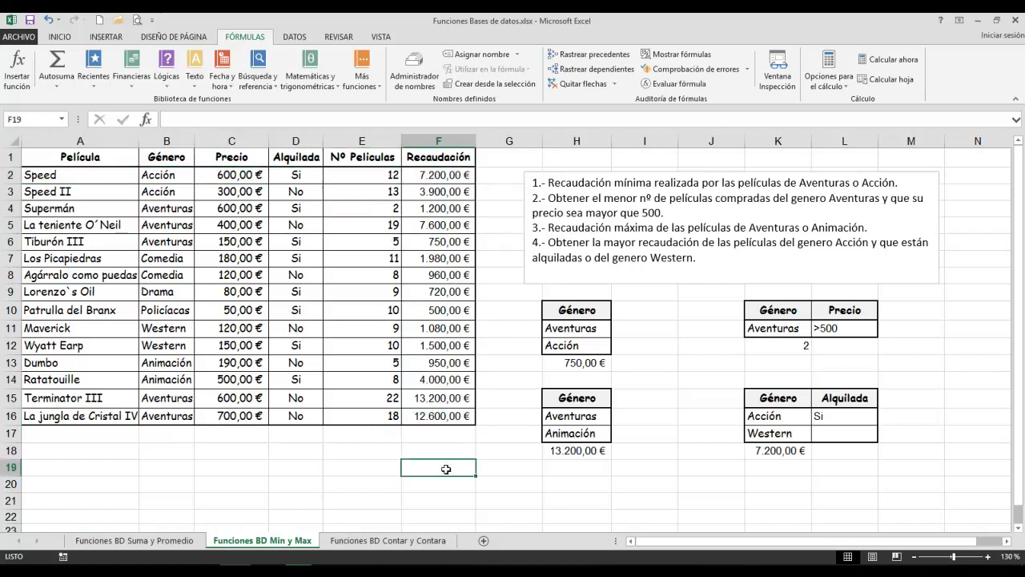